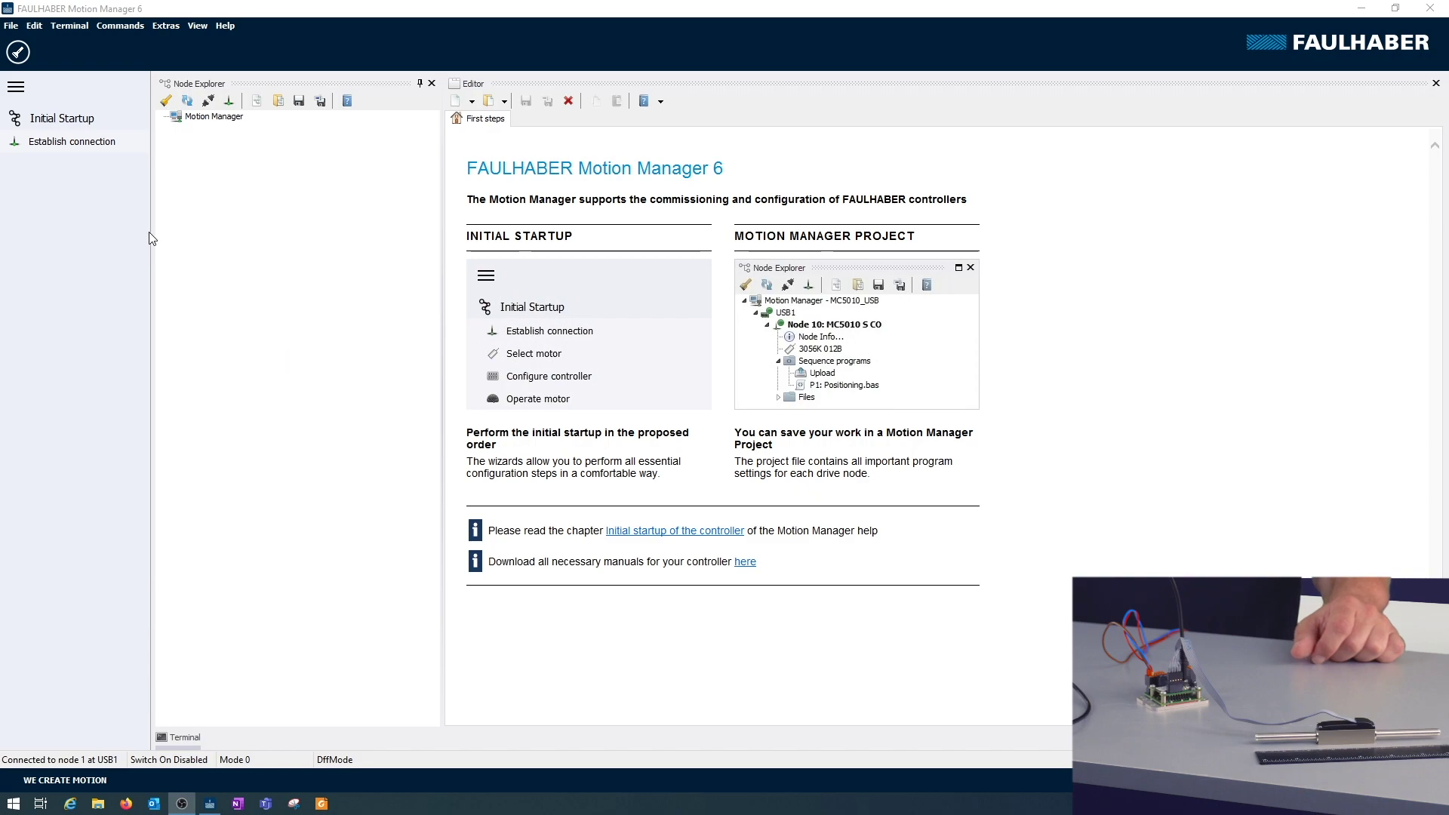
Connect to the MC3603 S RS/CO controller on the USB1 port as node 1
click(95, 147)
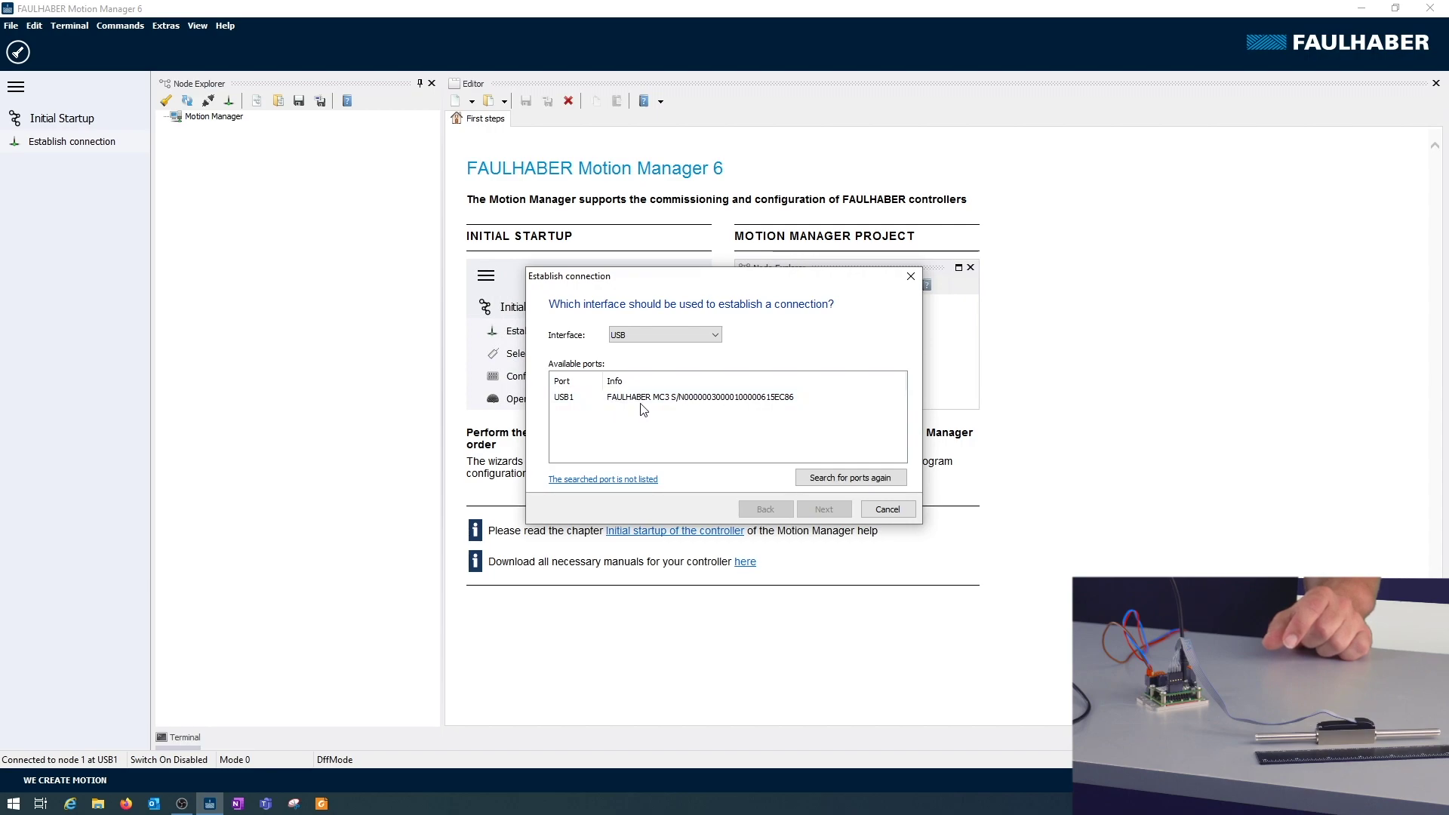
click(644, 401)
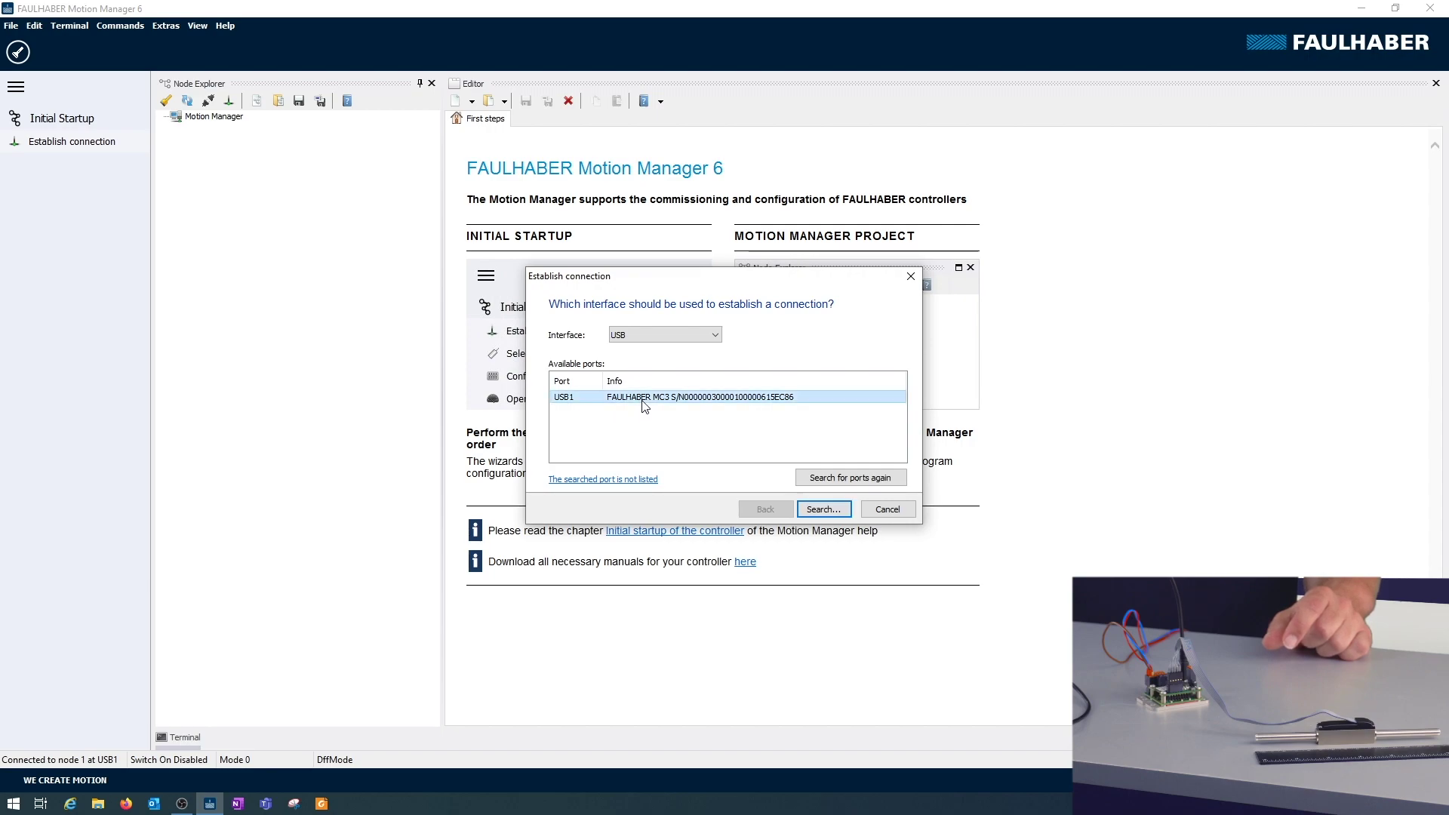
click(824, 511)
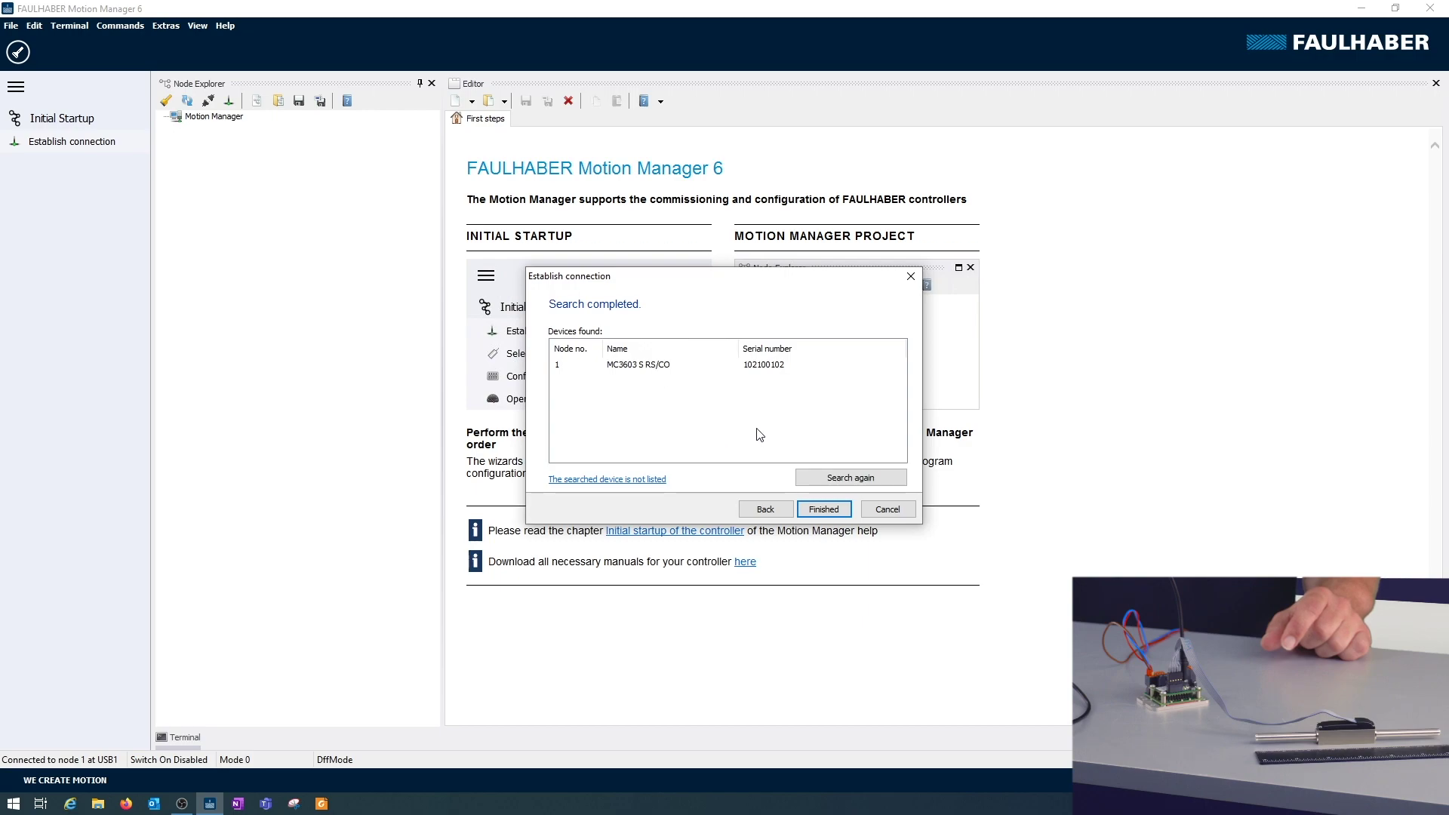
click(825, 511)
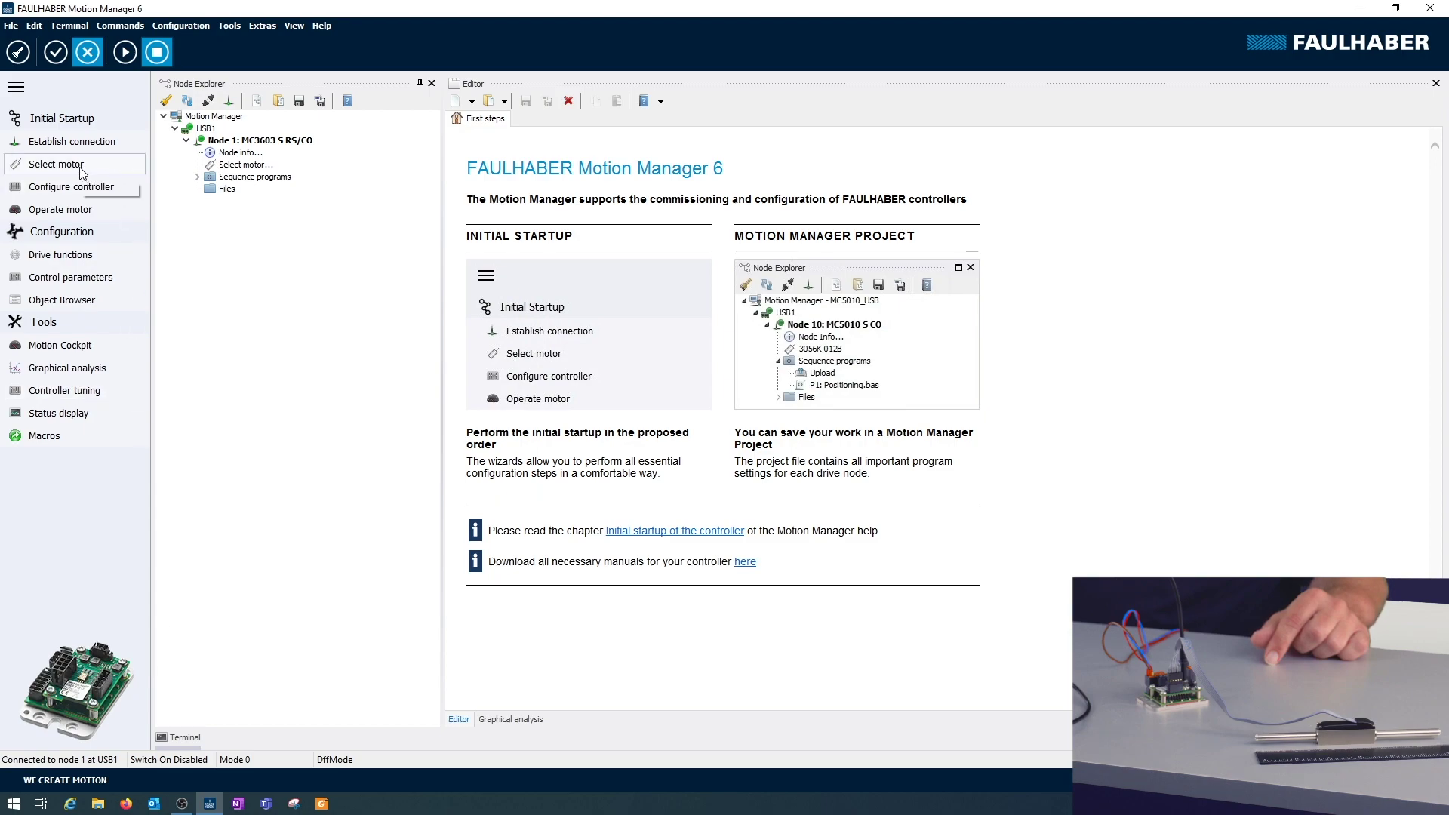
Choose a Linear DC-servomotor, series 1247, variant 080 (80 mm stroke) for node 1
double_click(249, 166)
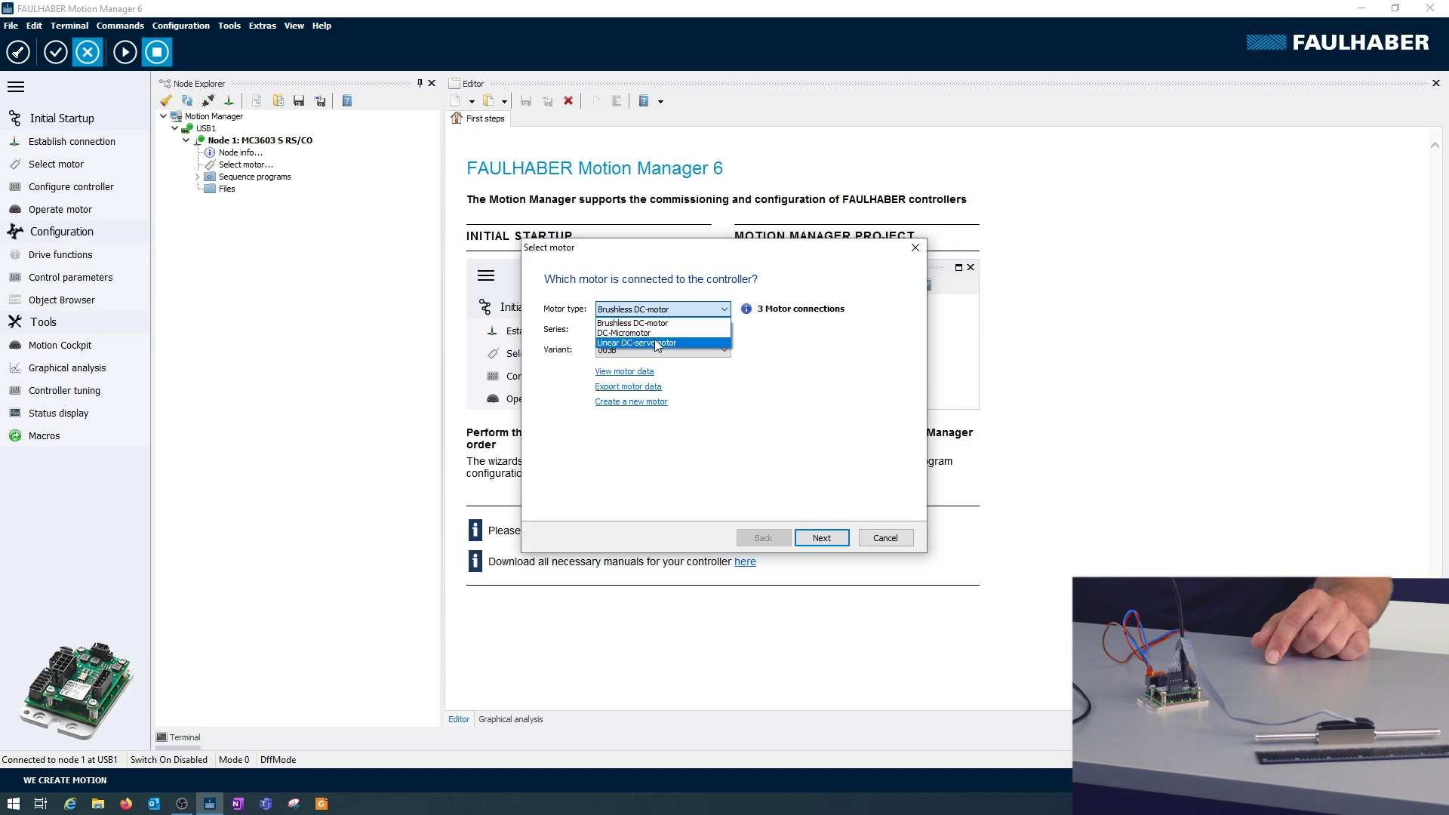
click(657, 343)
click(654, 333)
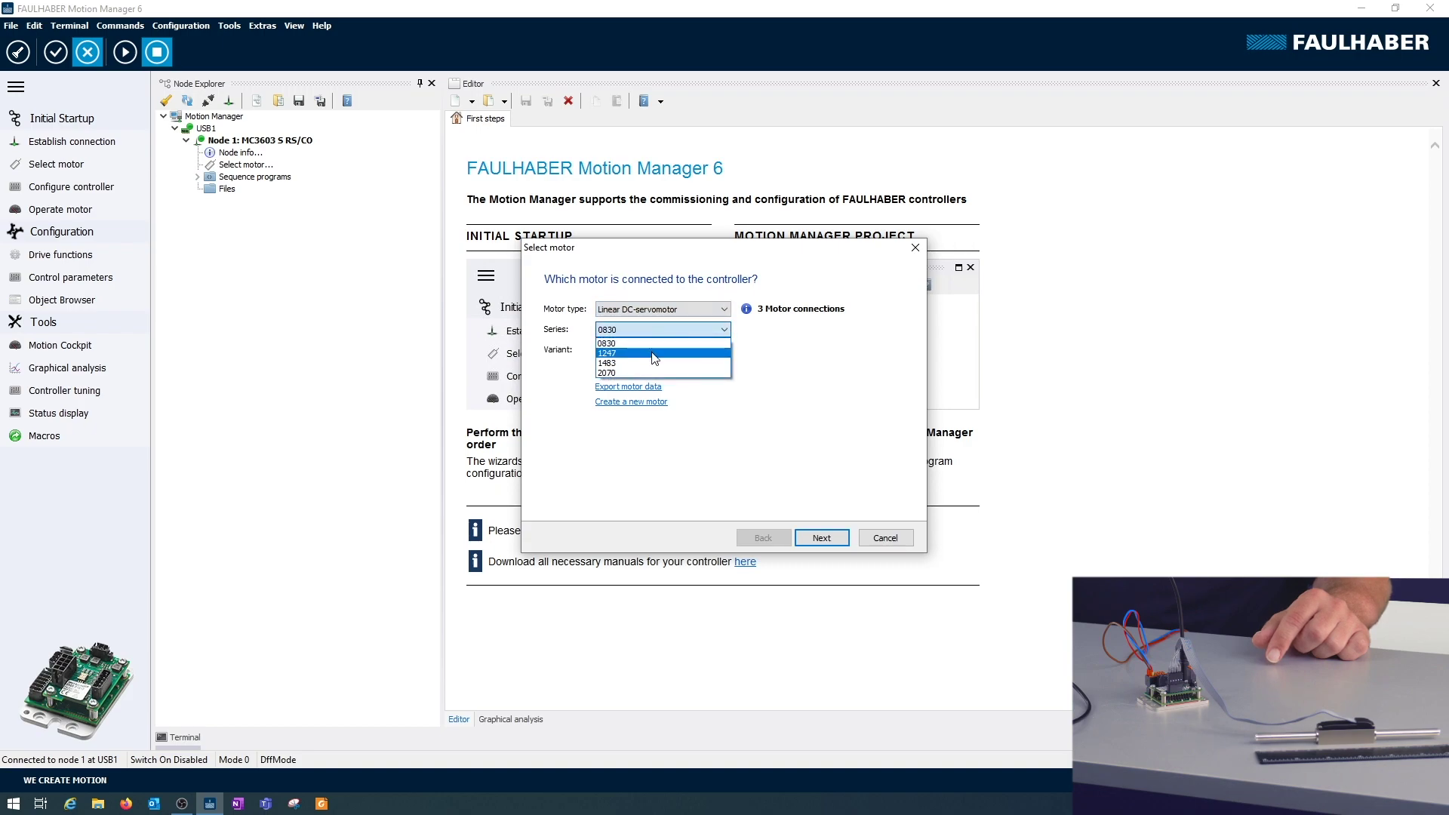
click(653, 354)
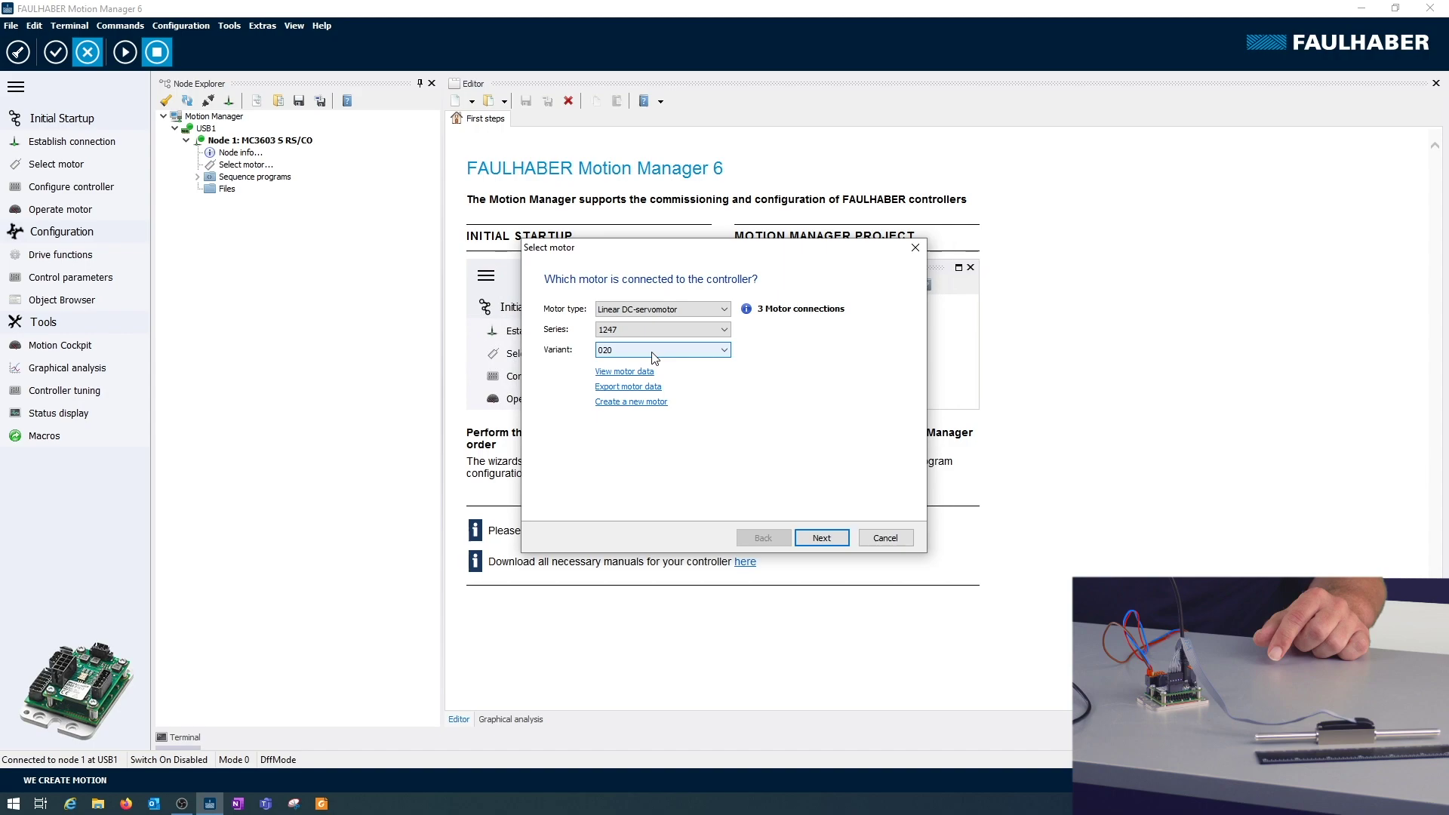
click(653, 354)
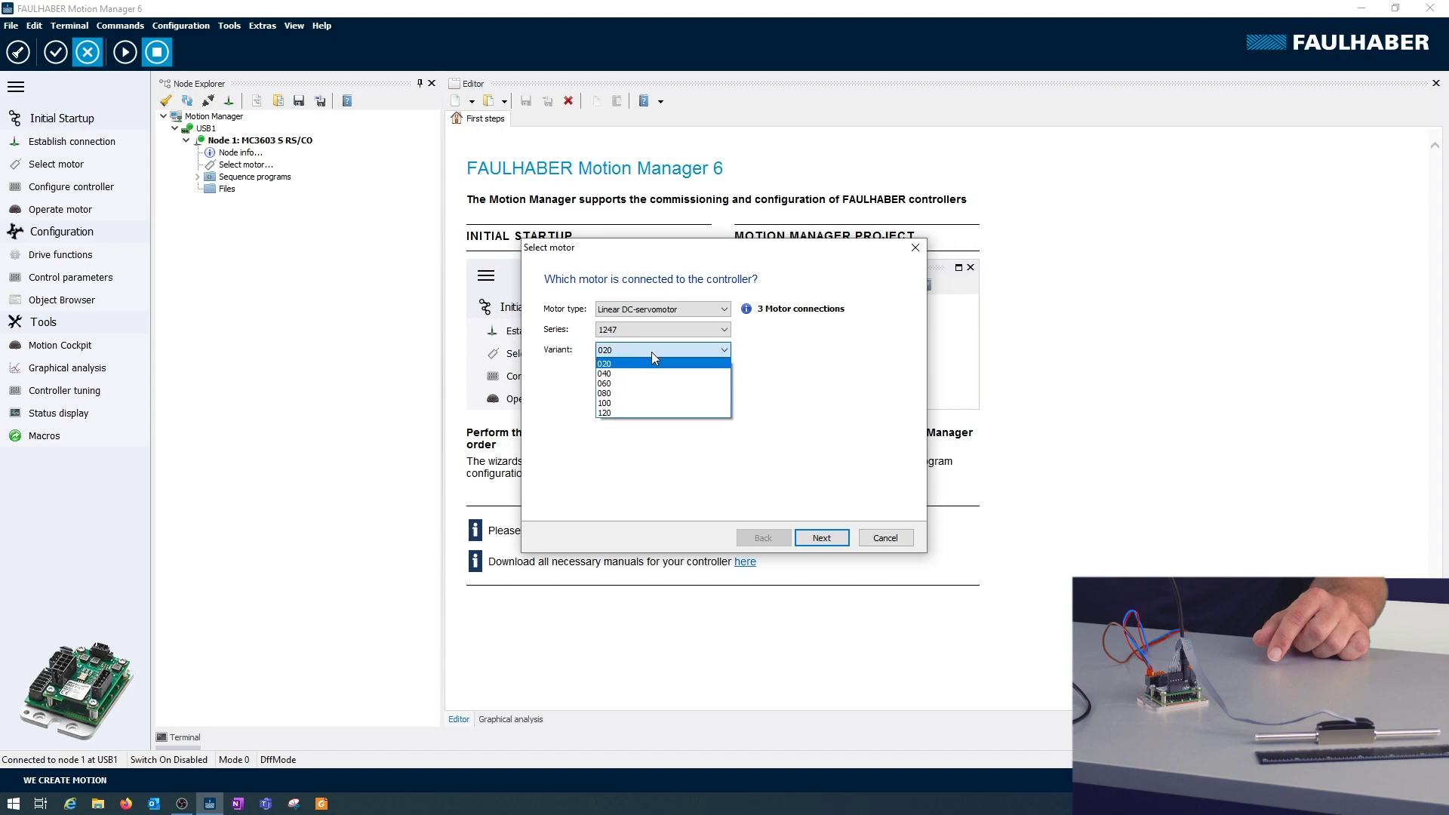
click(641, 395)
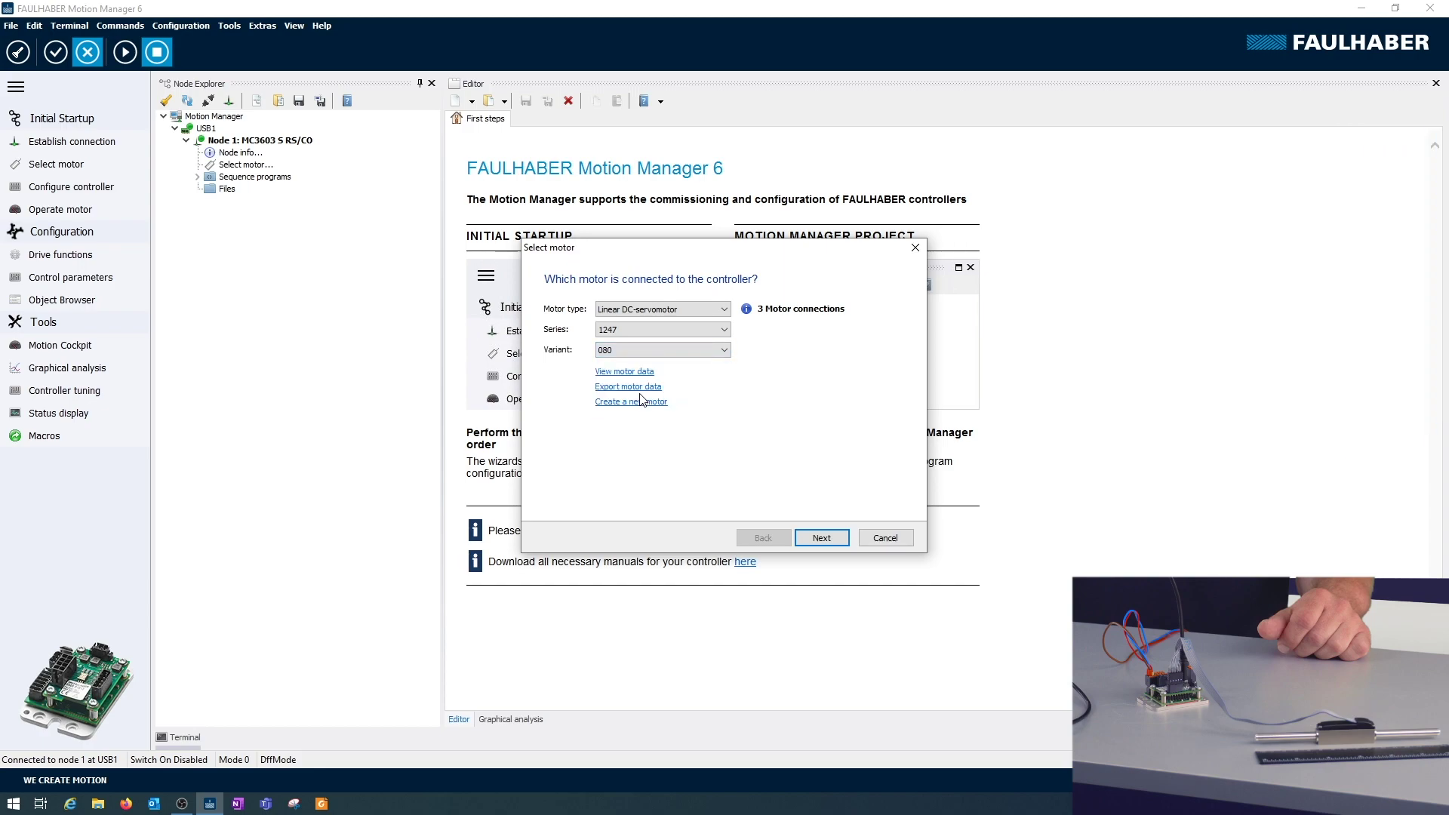
Accept analogue Hall sensors (3 channels) and their default commutation, velocity and position assignments
click(821, 538)
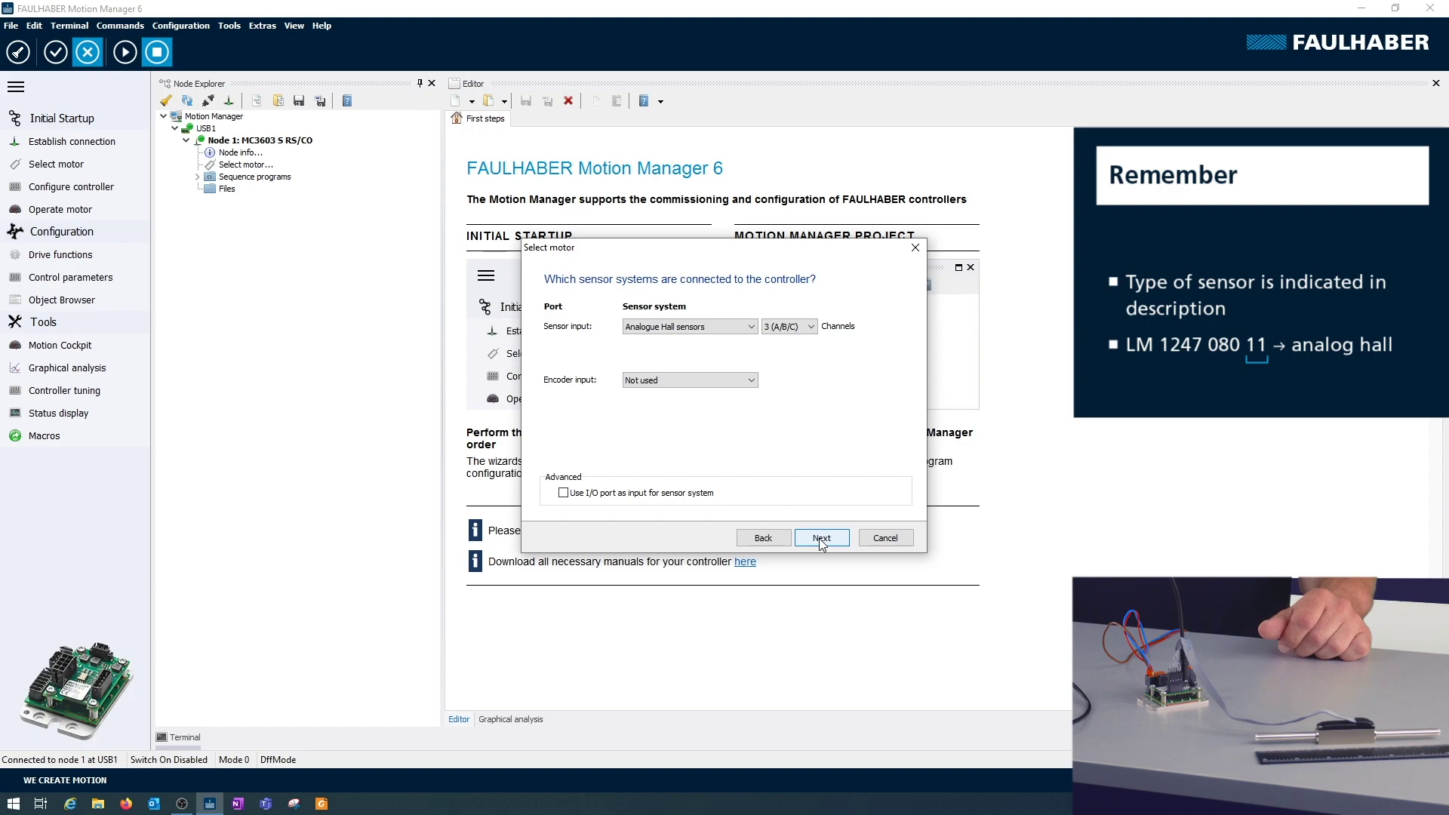
click(821, 538)
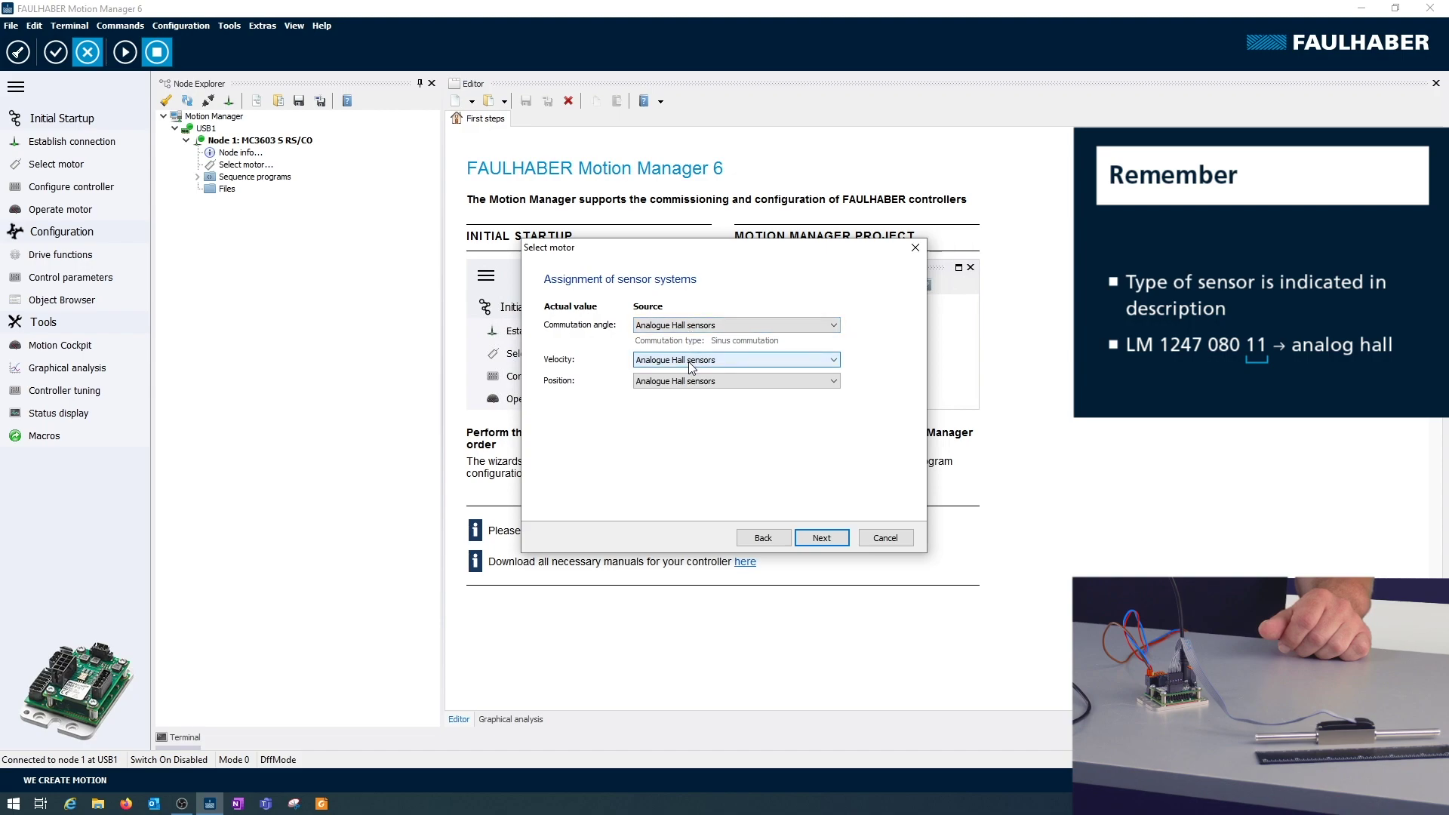
click(823, 538)
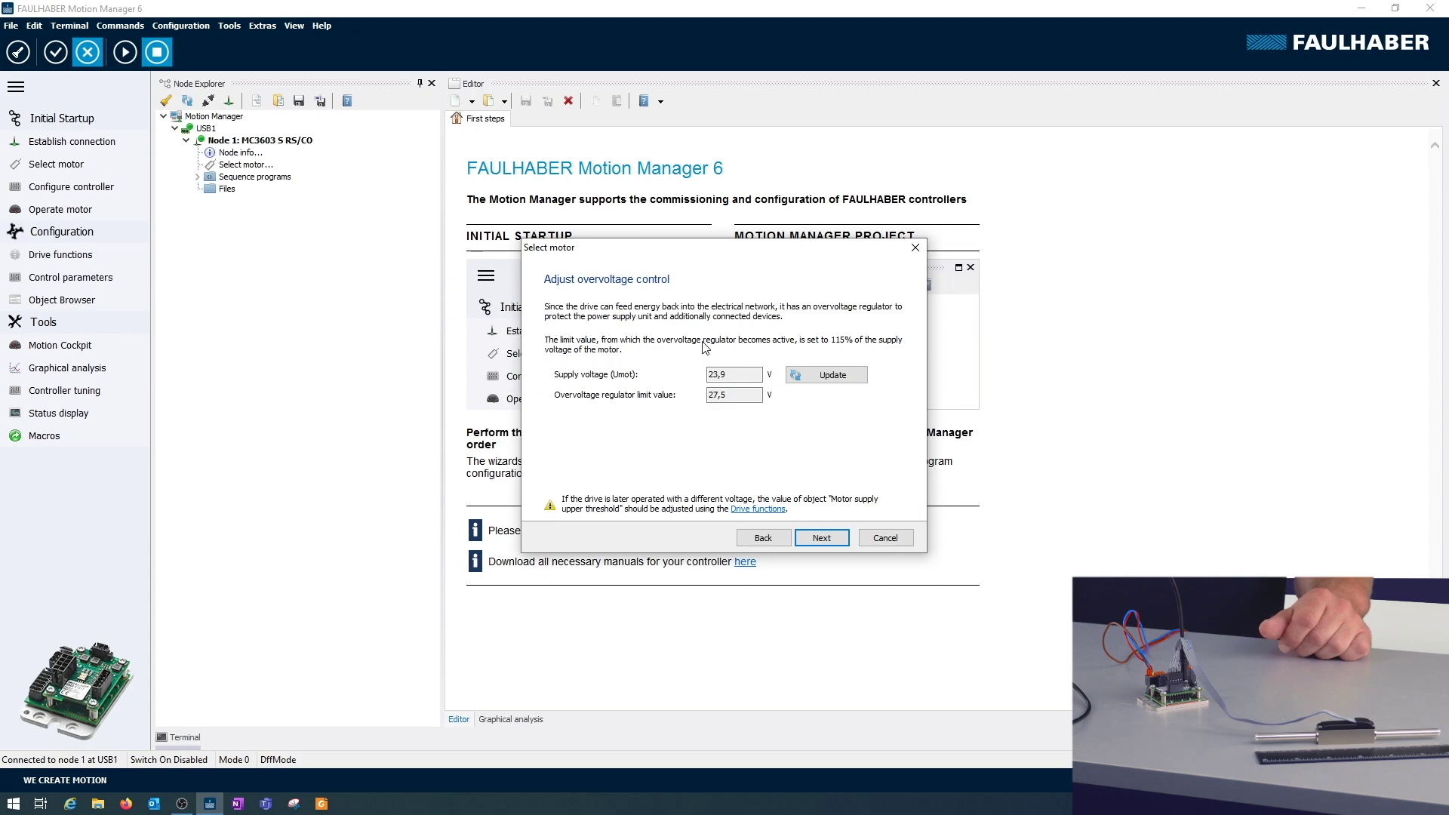
Accept the overvoltage limits, transfer the configuration, and complete the Hall sensor signal adjustment
click(811, 538)
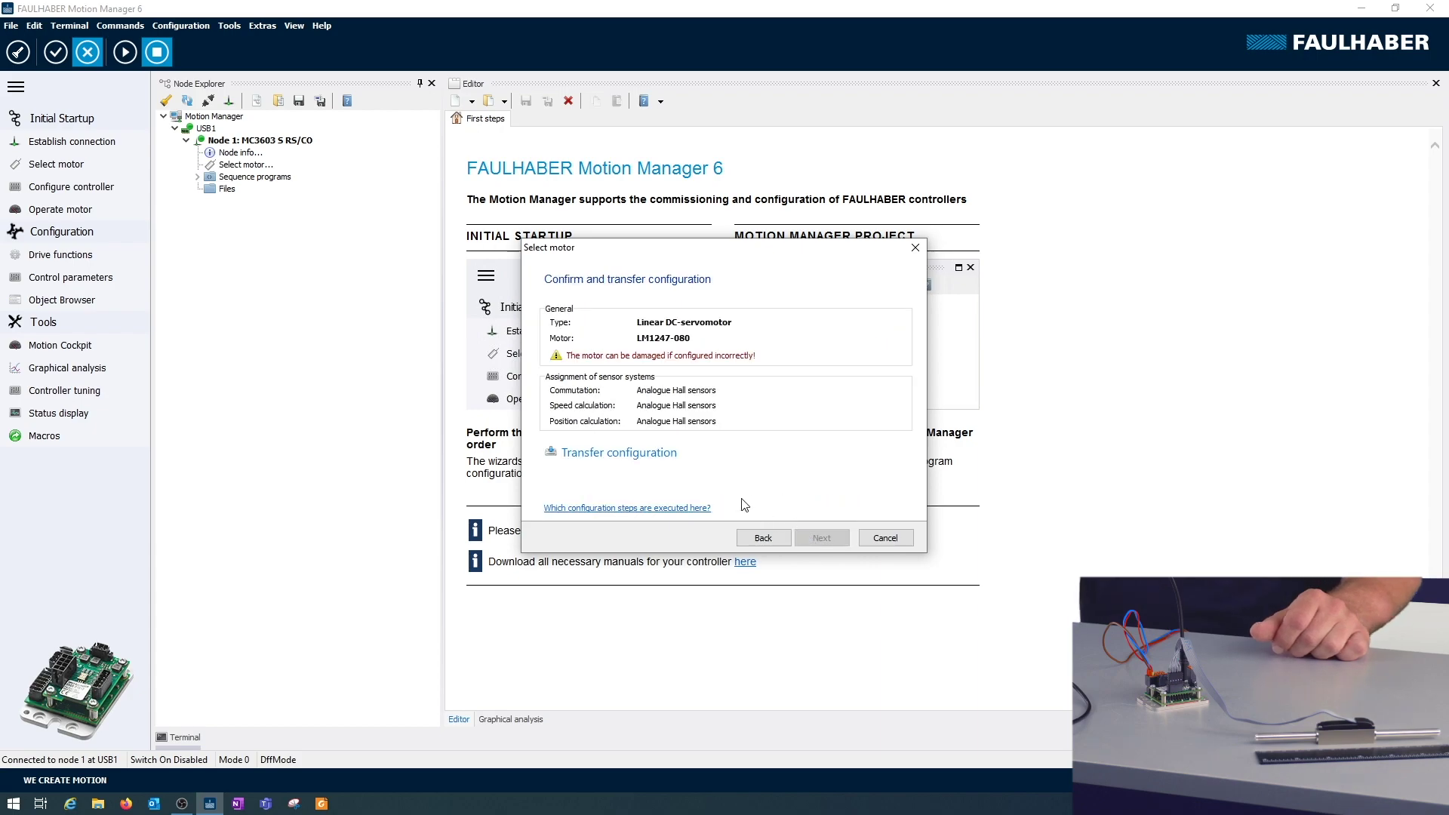
click(559, 453)
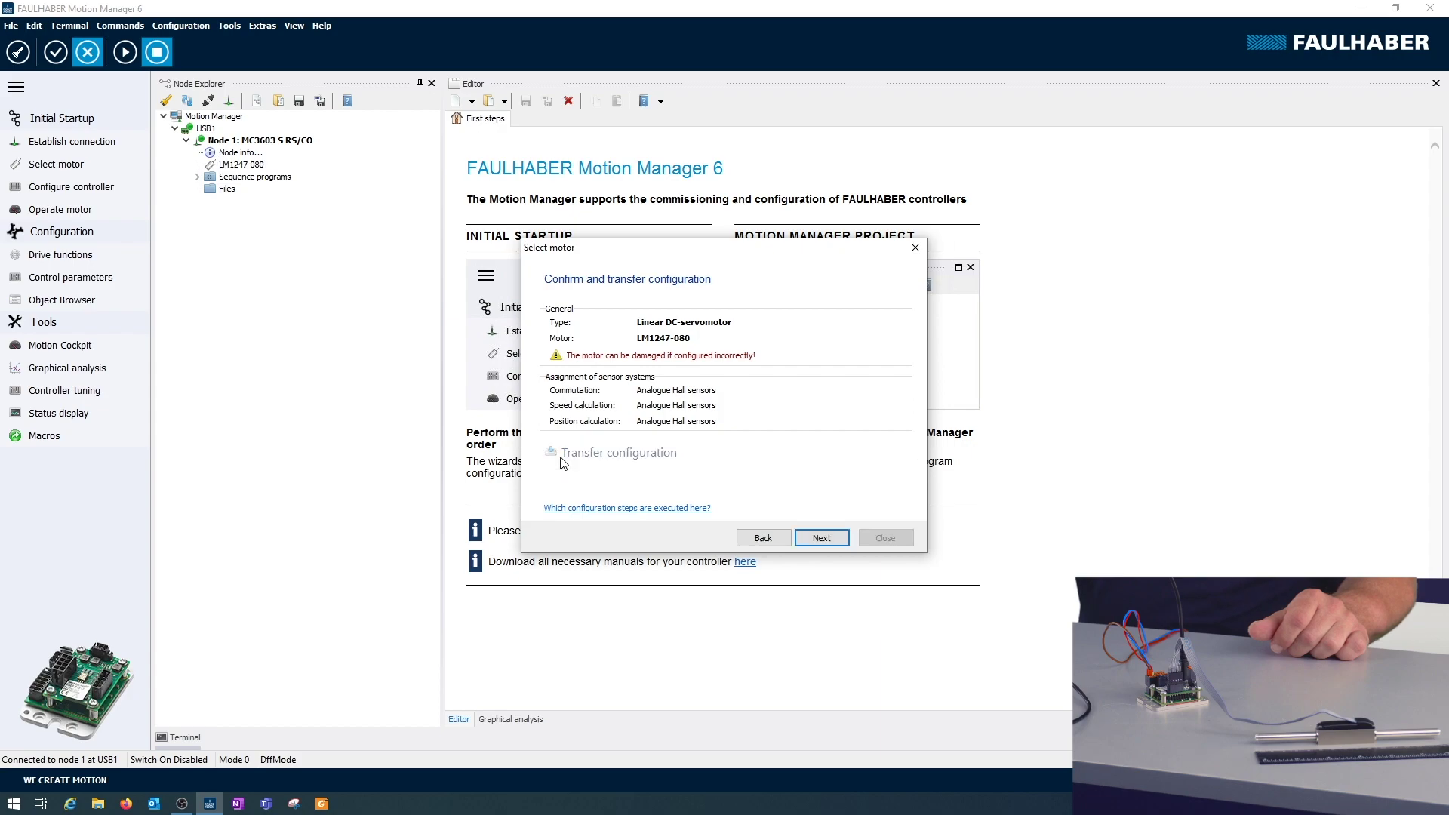
click(820, 539)
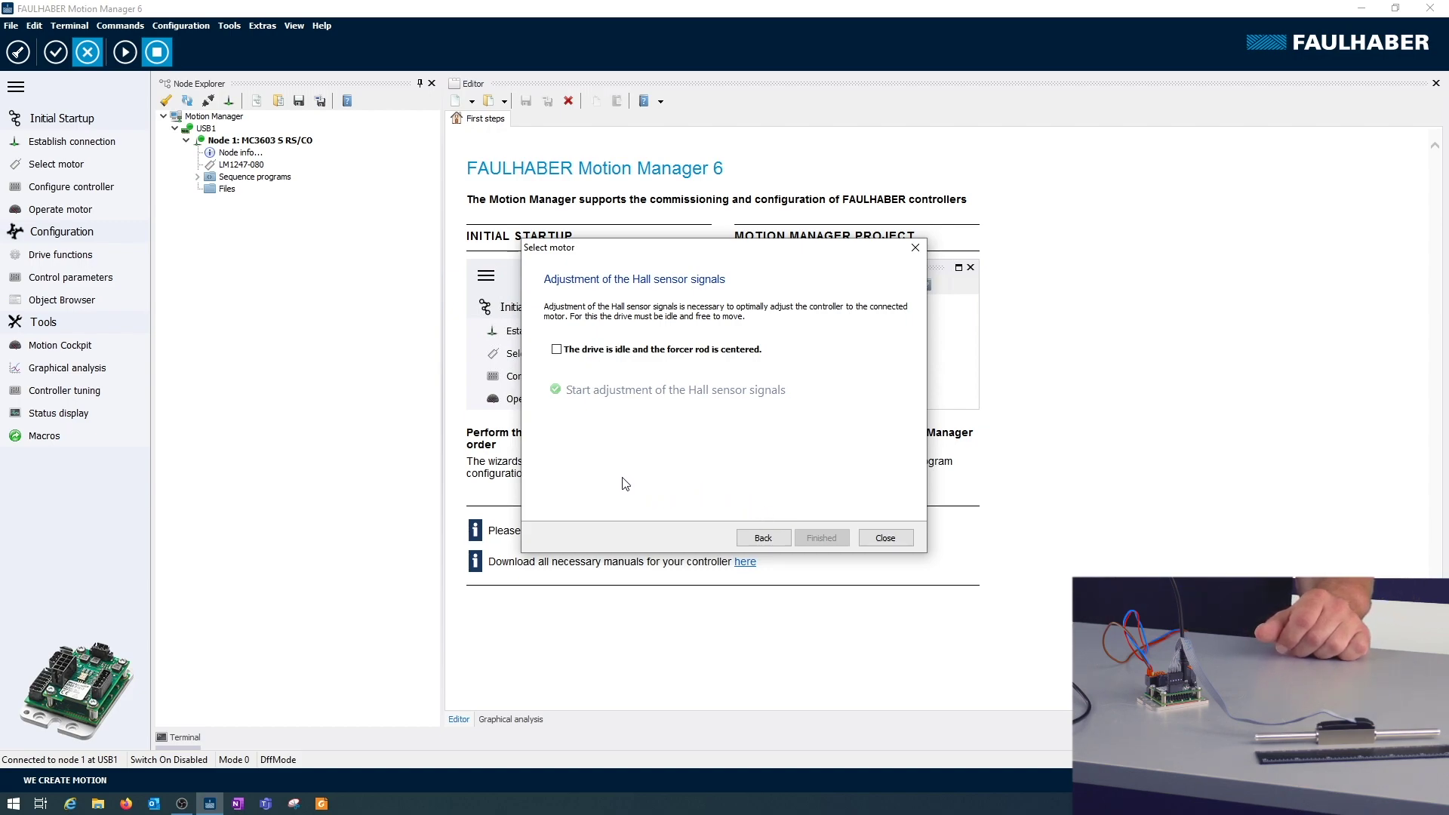
click(558, 350)
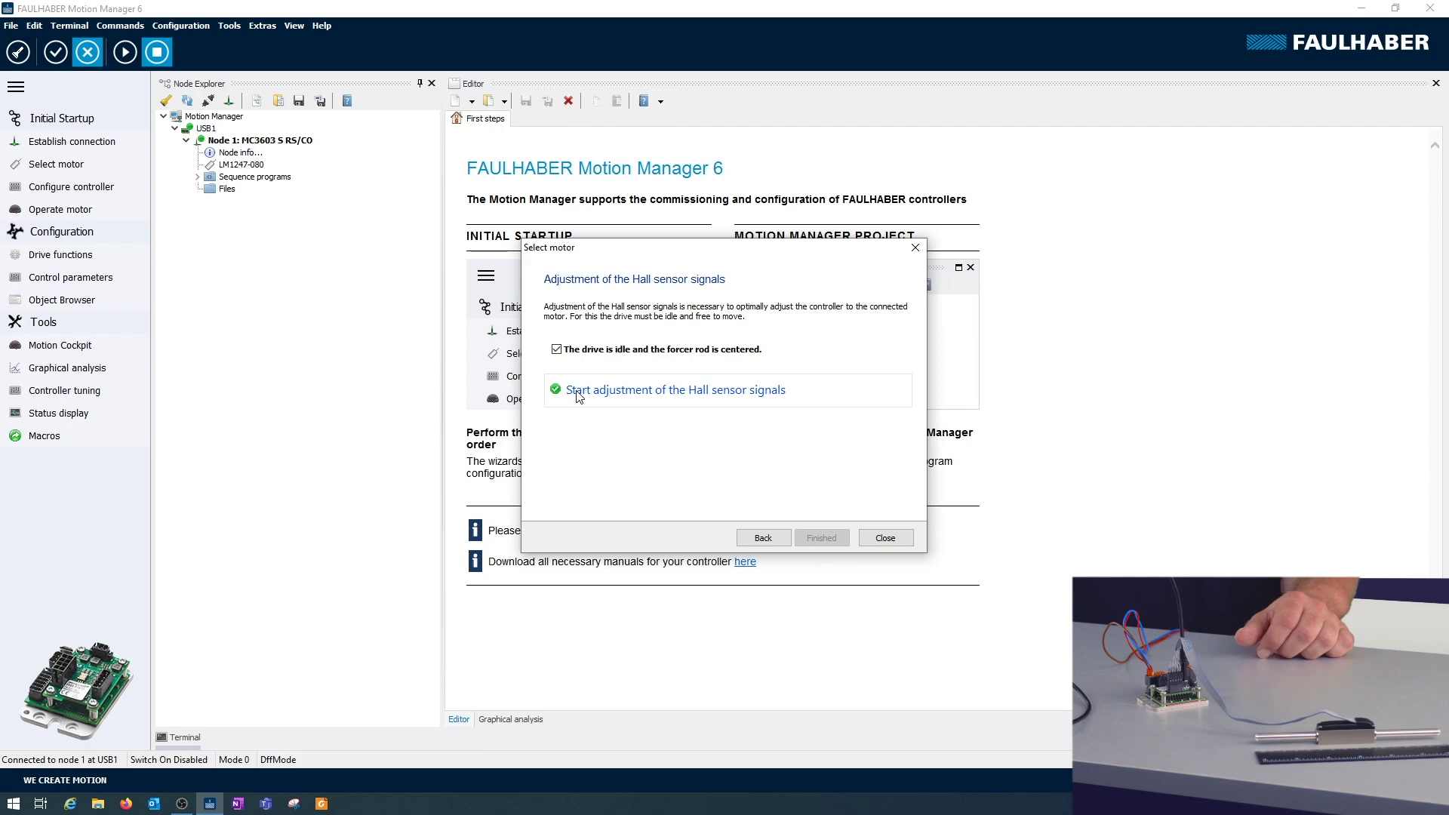
click(578, 393)
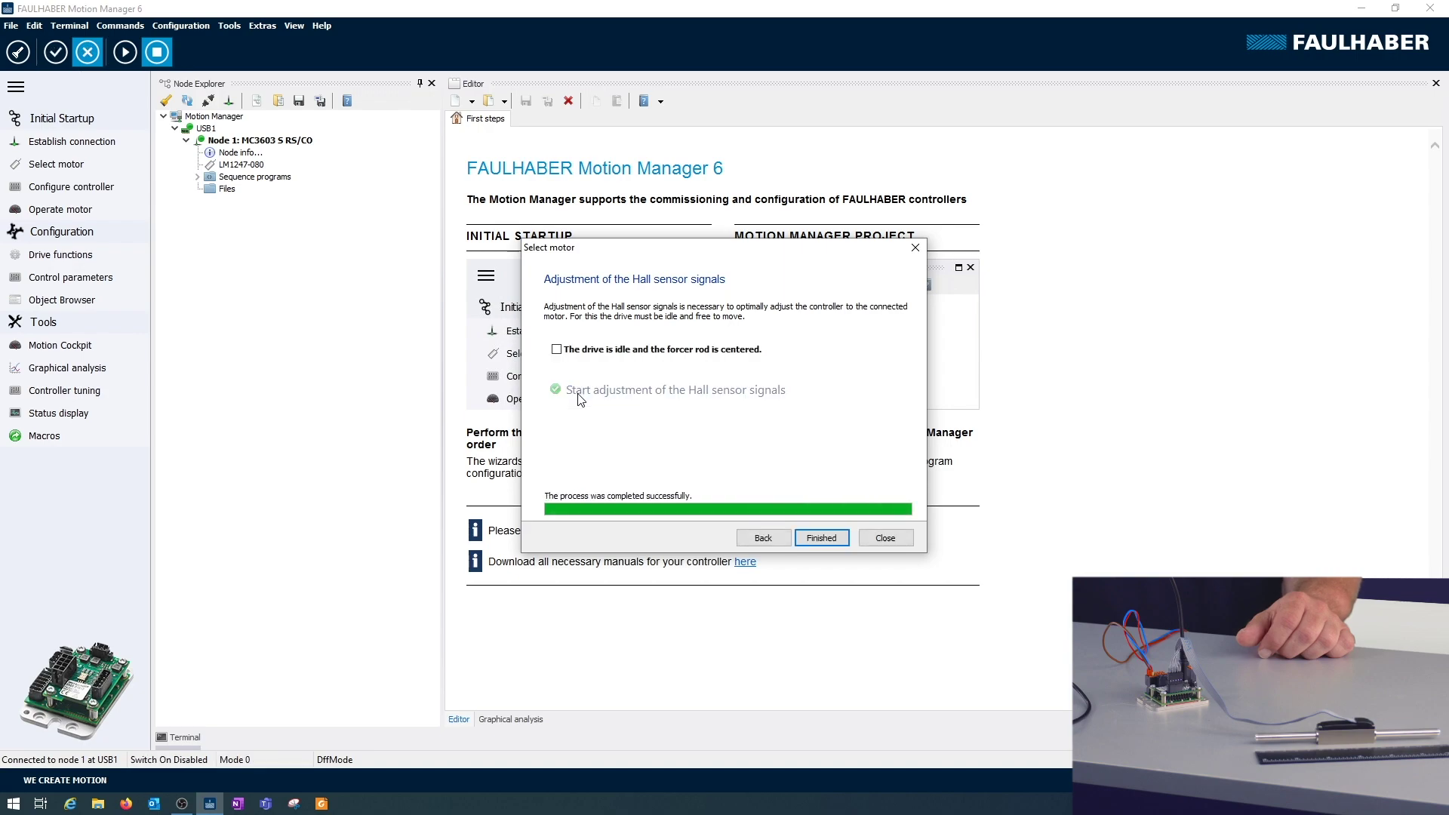
click(821, 538)
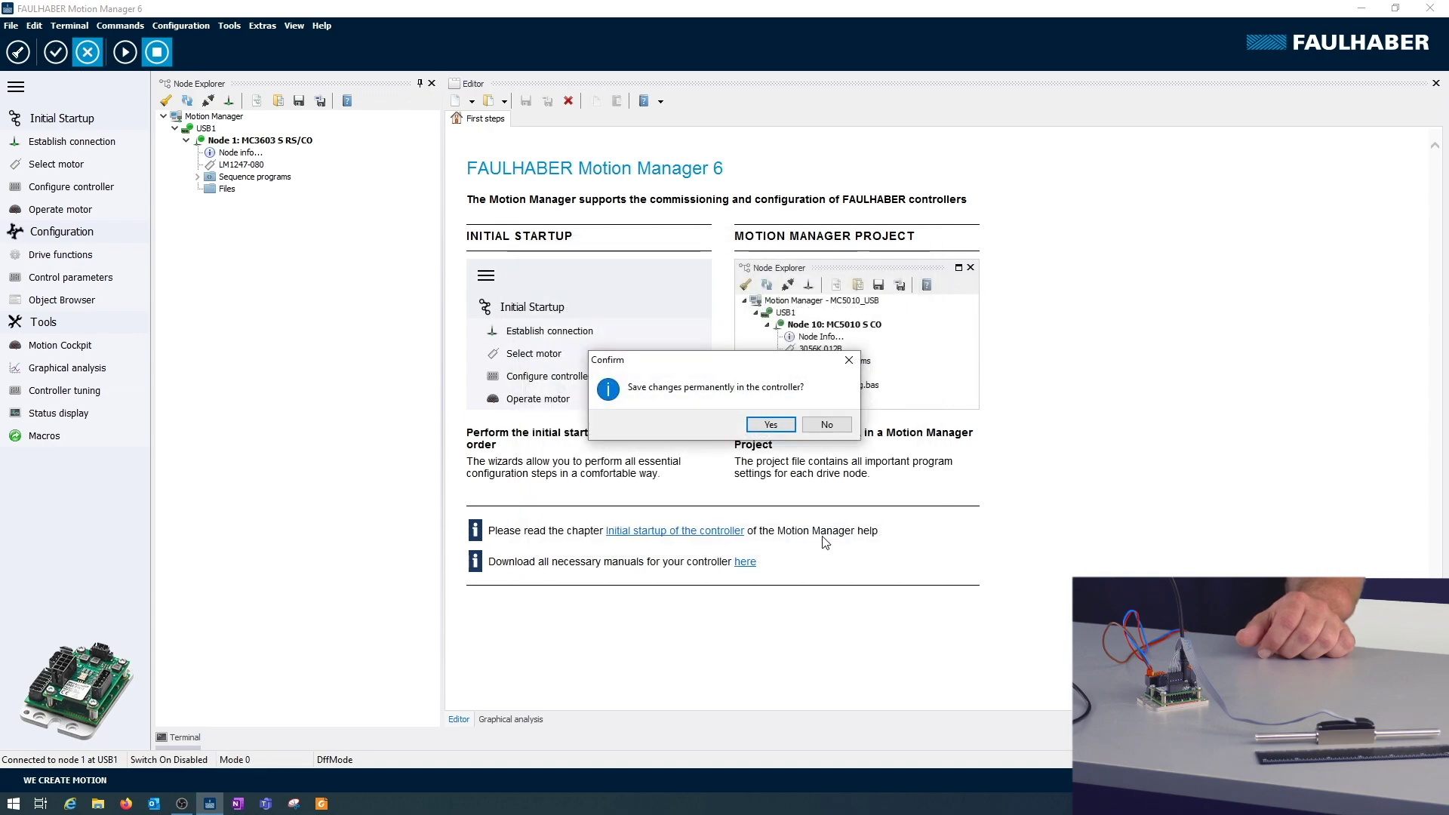
click(828, 425)
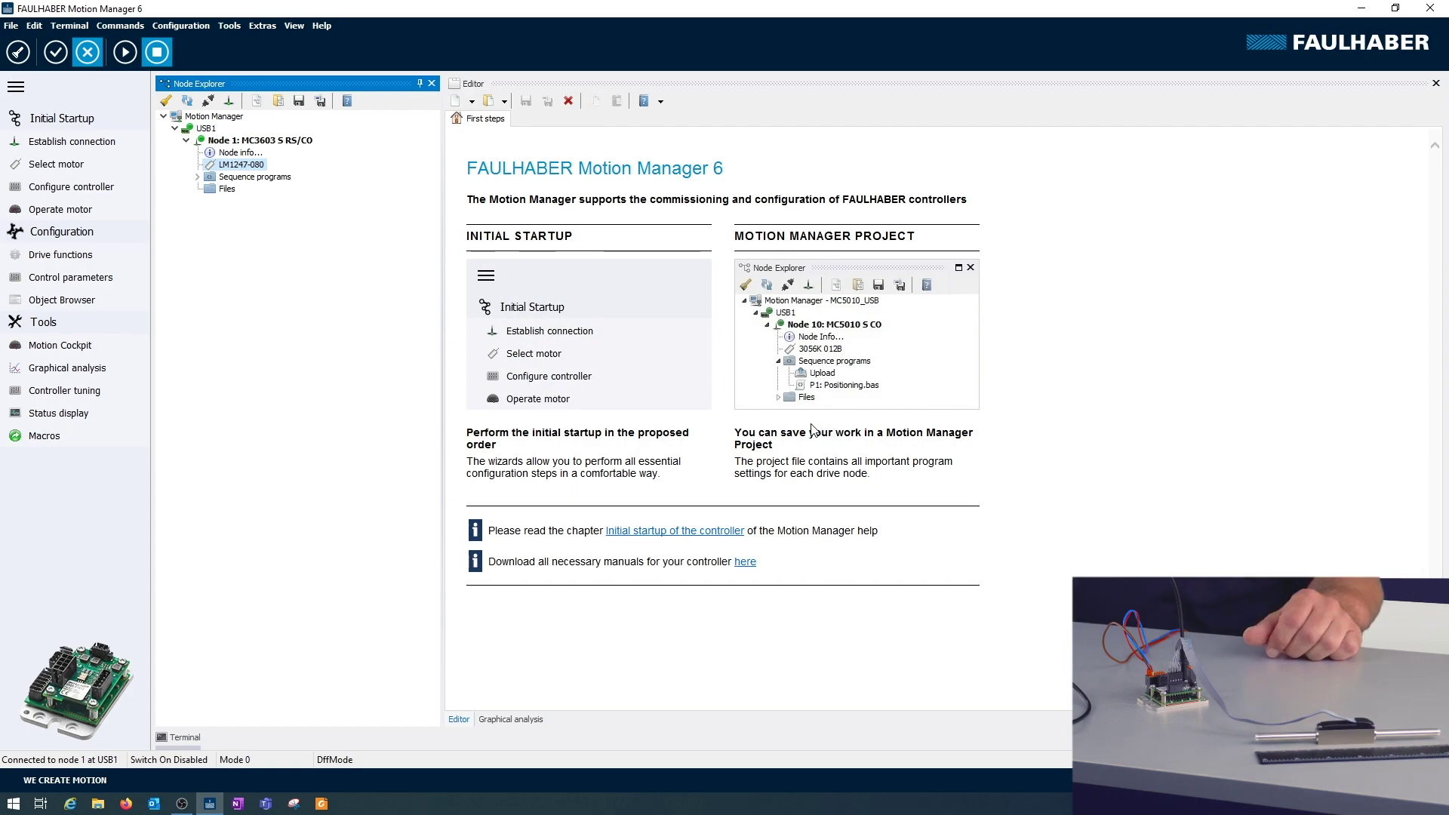
In Controller tuning, raise the velocity control Gain KP from 329 to 497
click(67, 402)
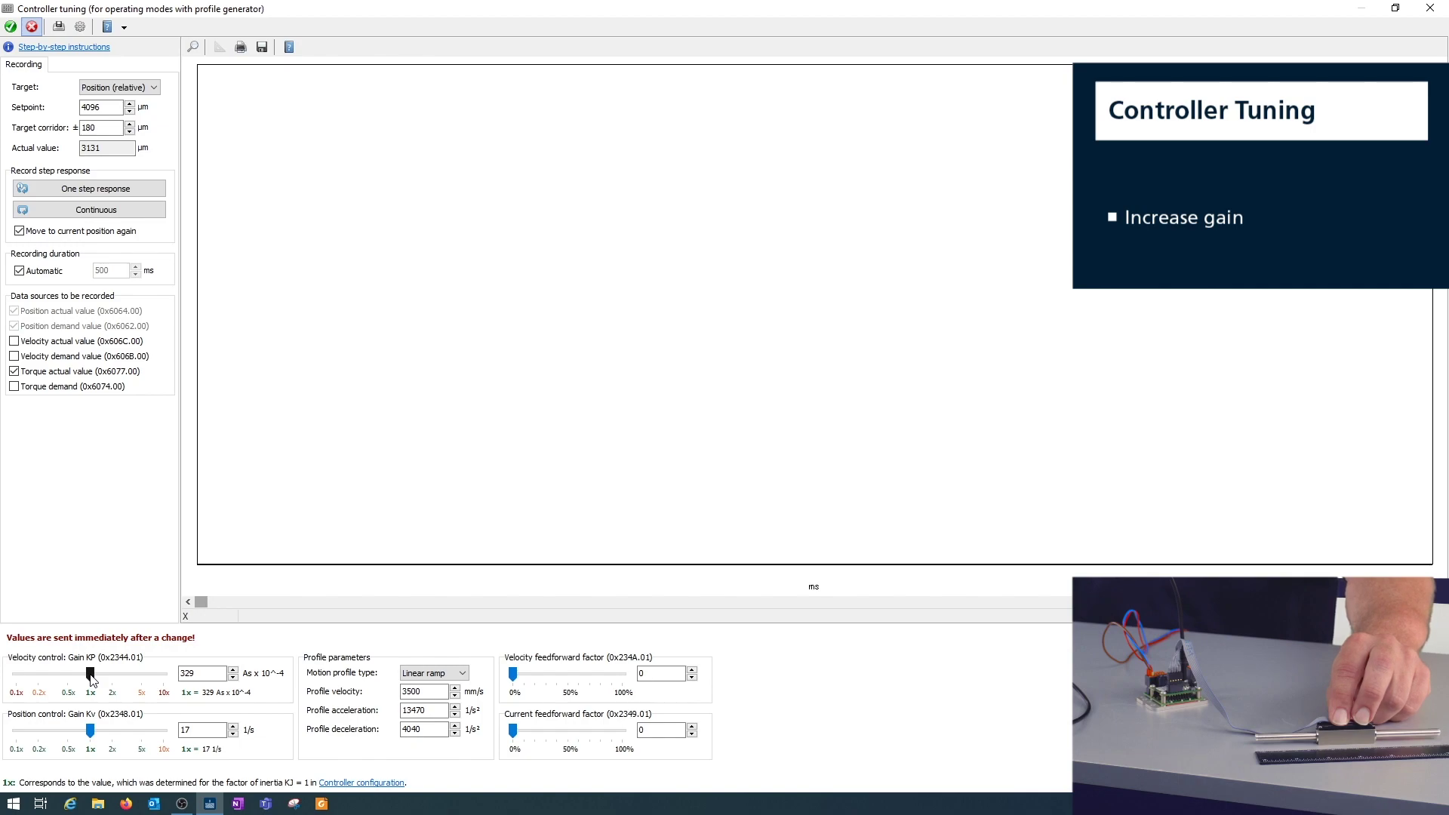
mouse_move(91, 677)
mouse_down()
mouse_move(151, 690)
mouse_move(91, 681)
mouse_up()
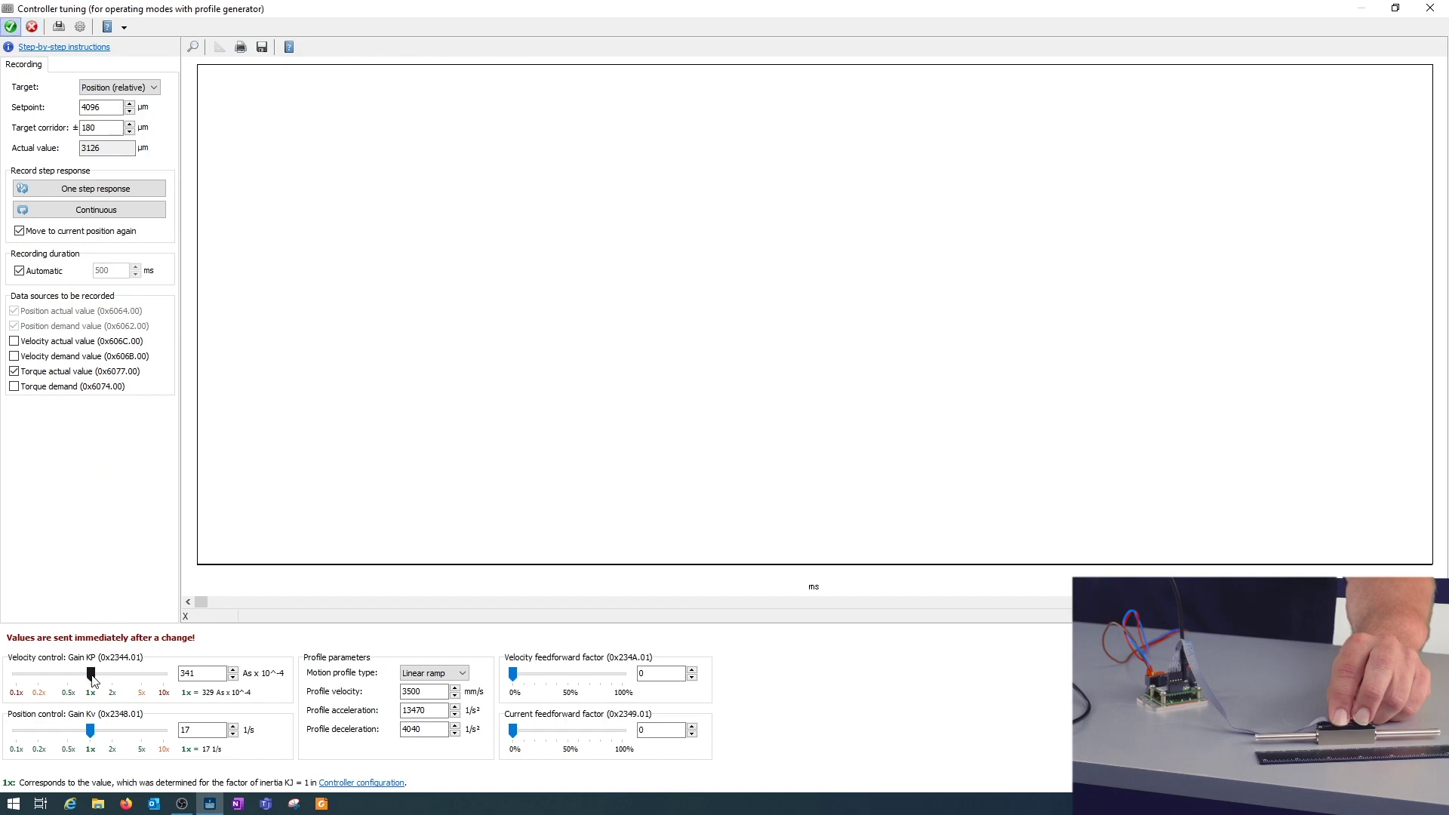
mouse_move(92, 681)
mouse_down()
mouse_move(141, 689)
mouse_move(106, 691)
mouse_up()
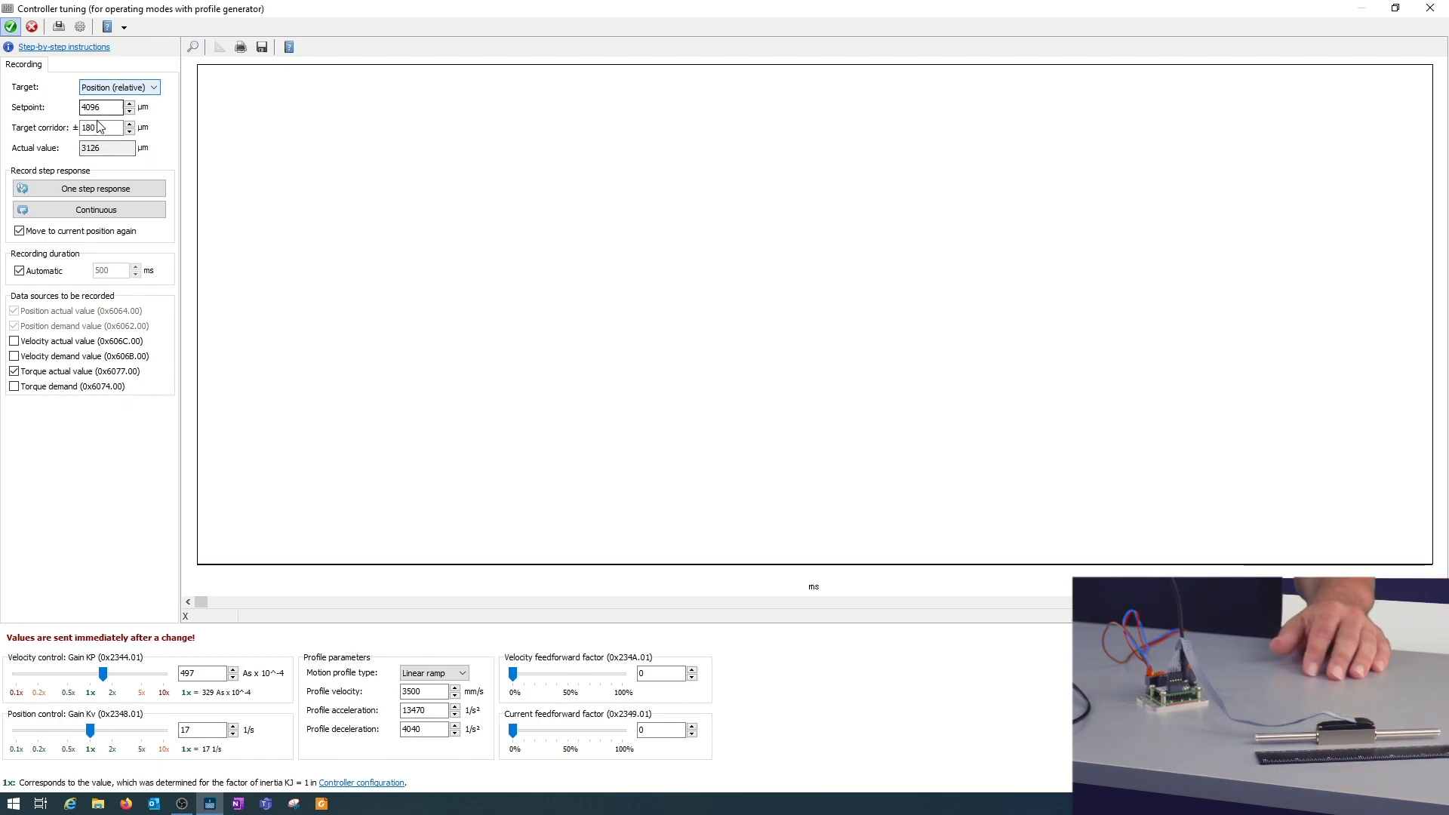
mouse_move(117, 109)
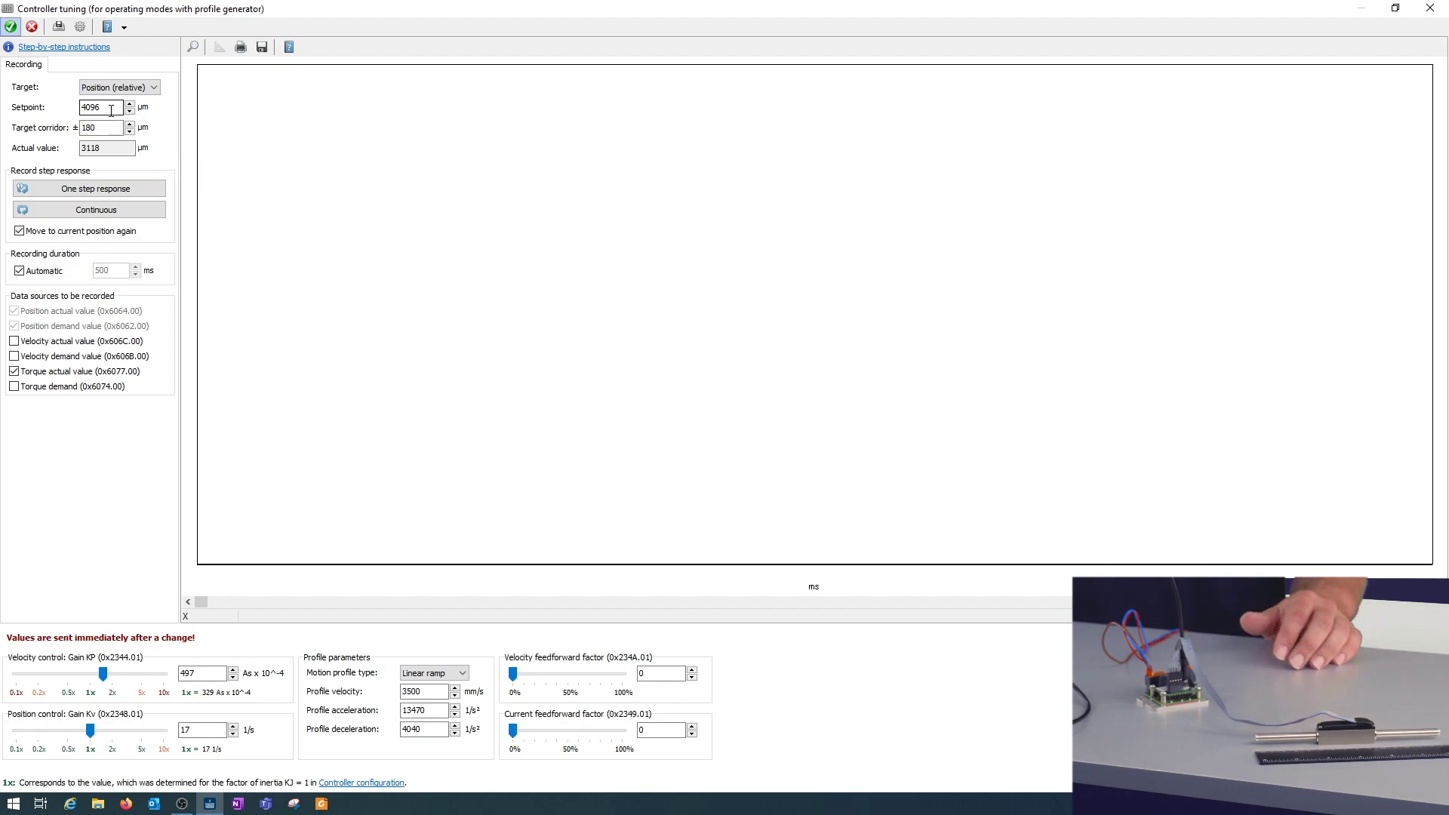
Record a step response, change the setpoint to 10000 µm, and record another
click(101, 188)
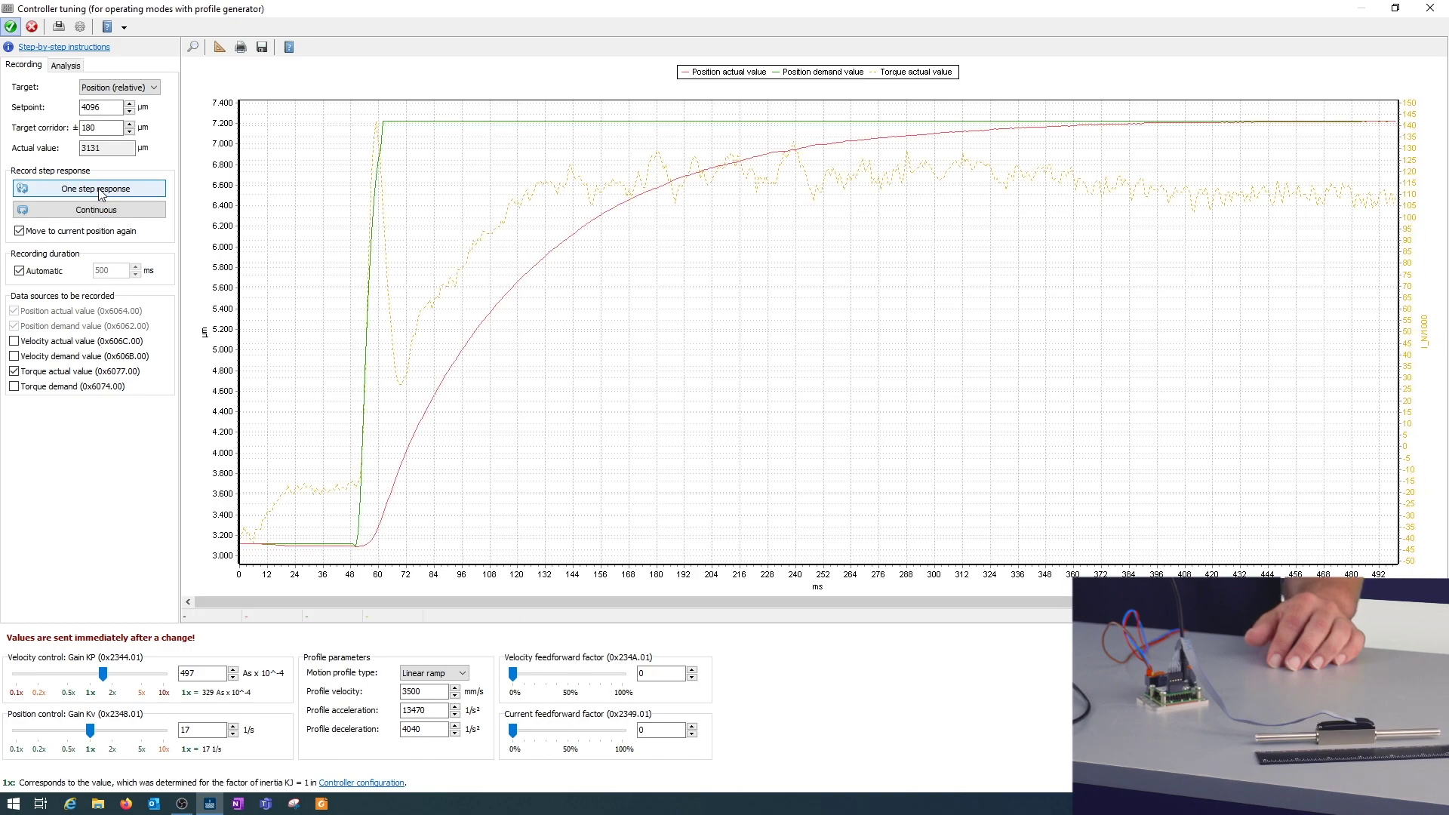
double_click(91, 107)
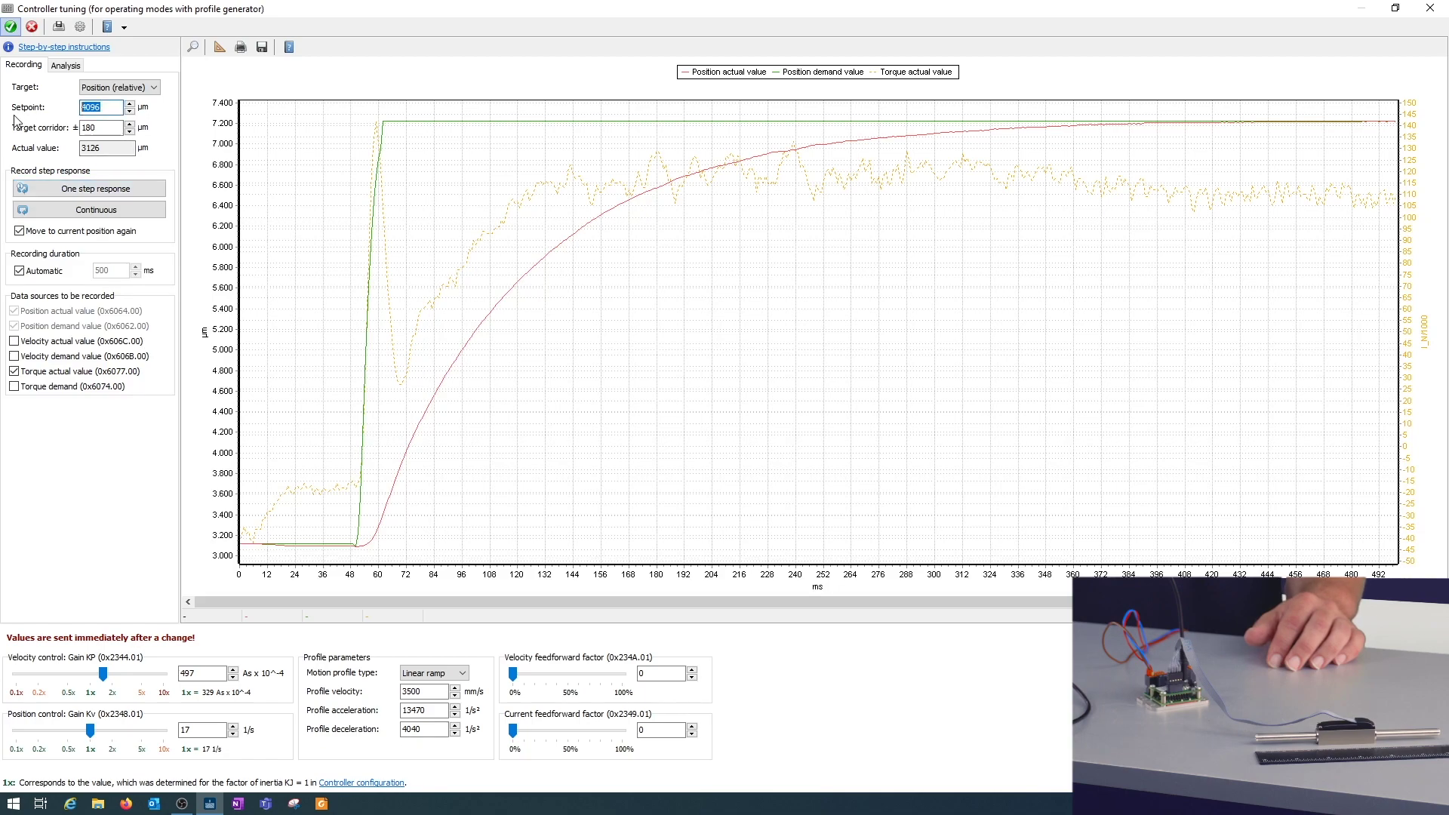
text(10000)
click(84, 189)
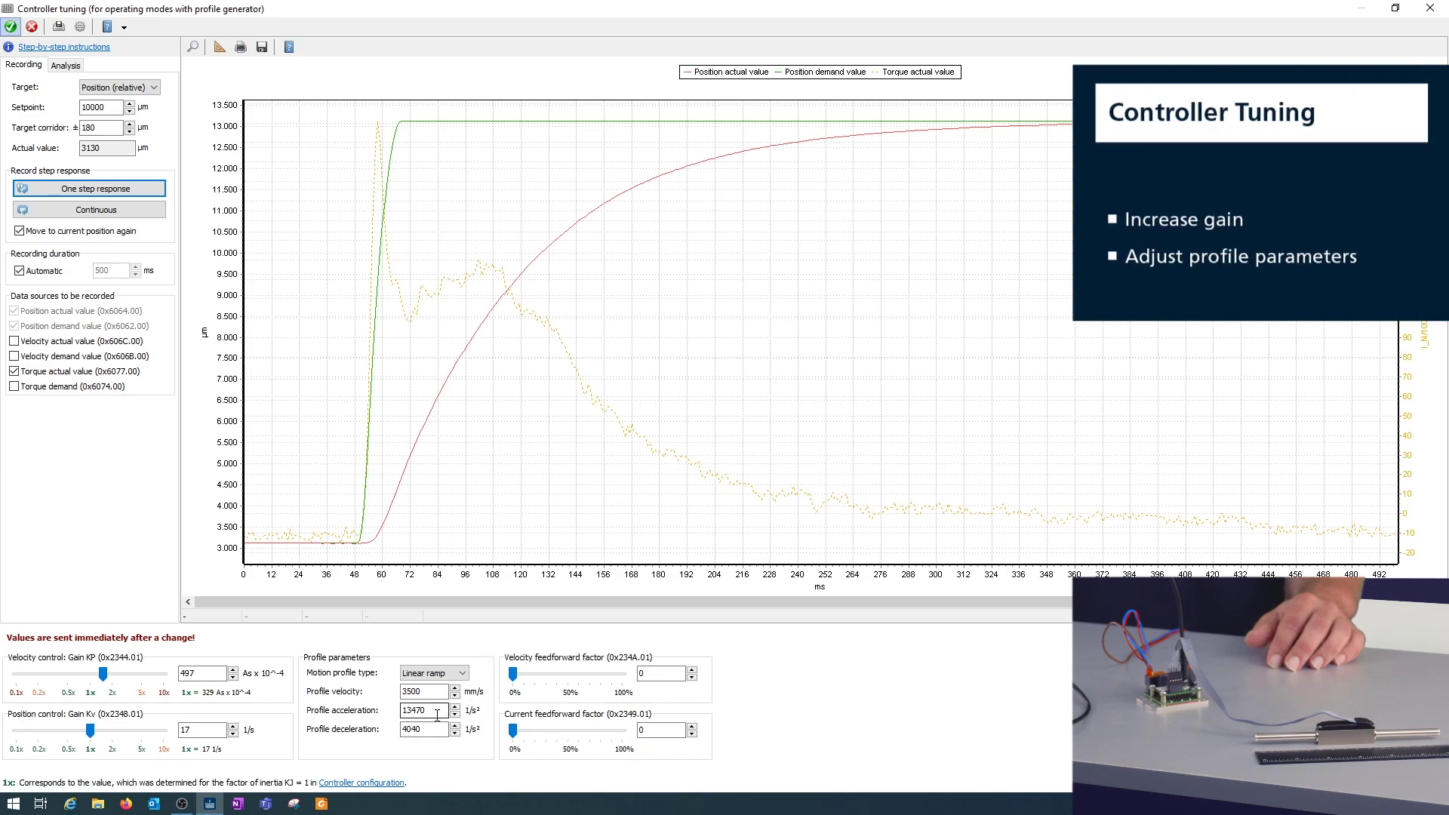
Set profile acceleration 7500 and deceleration 2500 1/s², and both feedforward factors to 128
drag(437, 715, 372, 710)
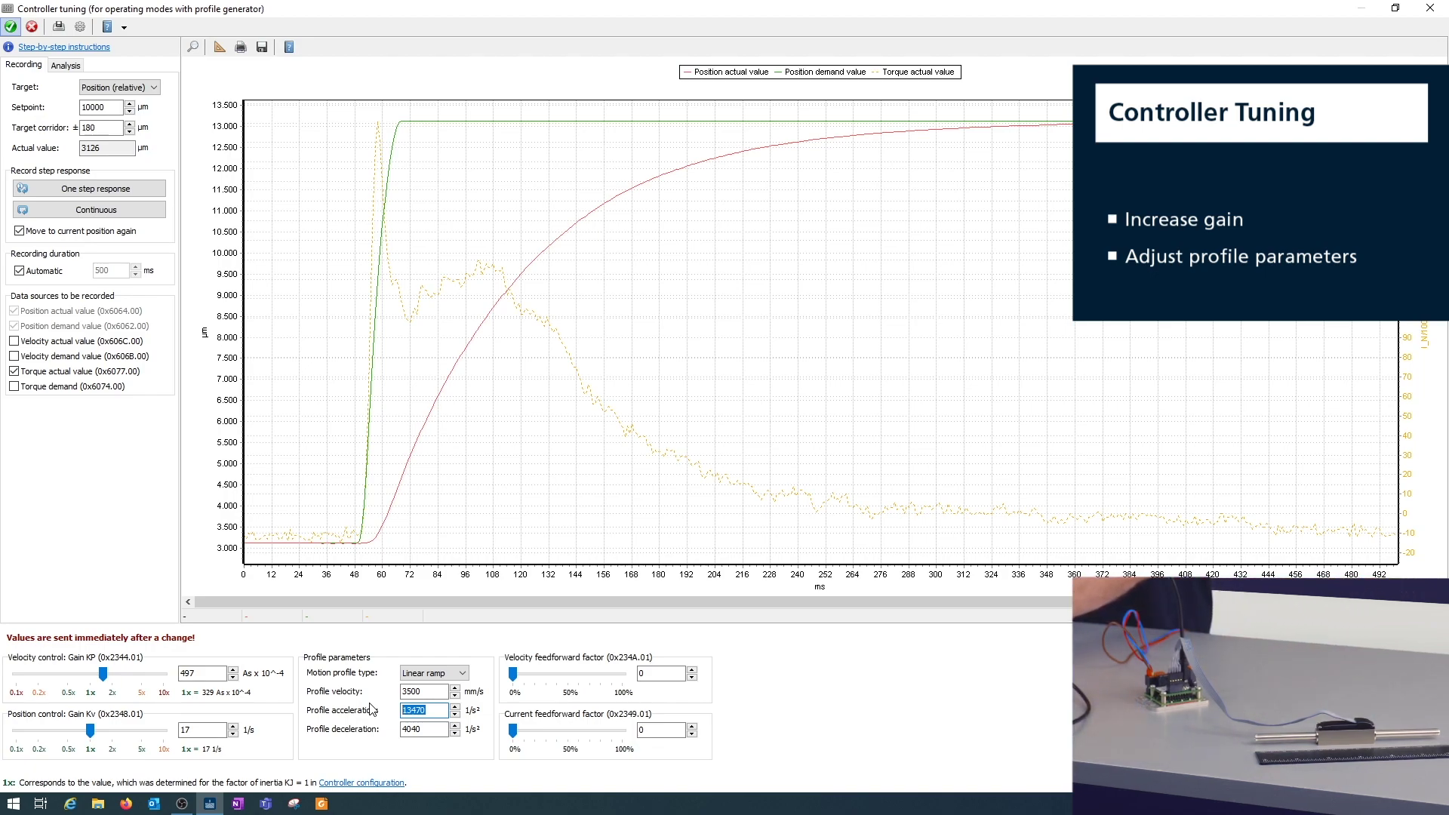
text(75)
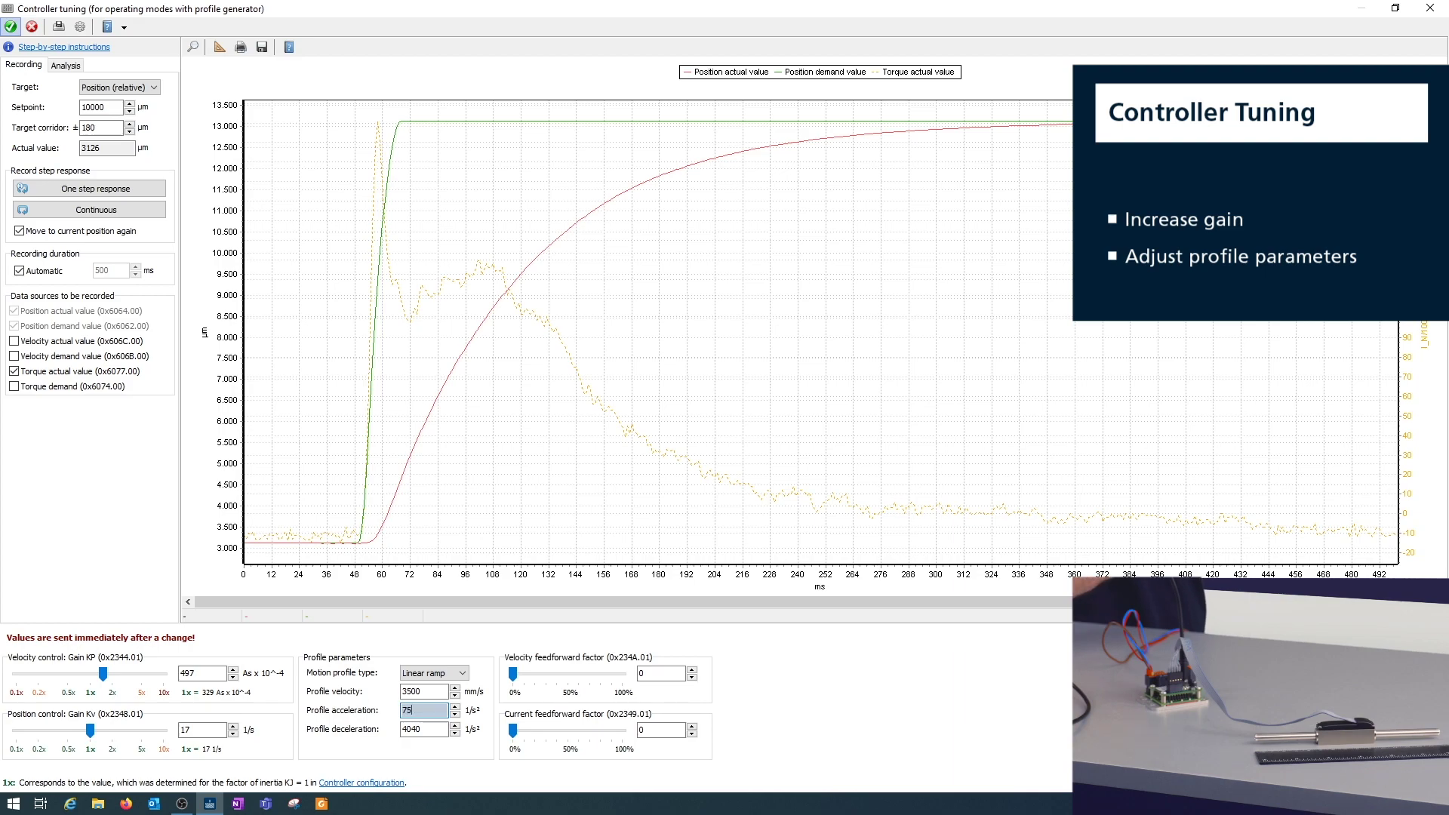
text(00)
key(Tab)
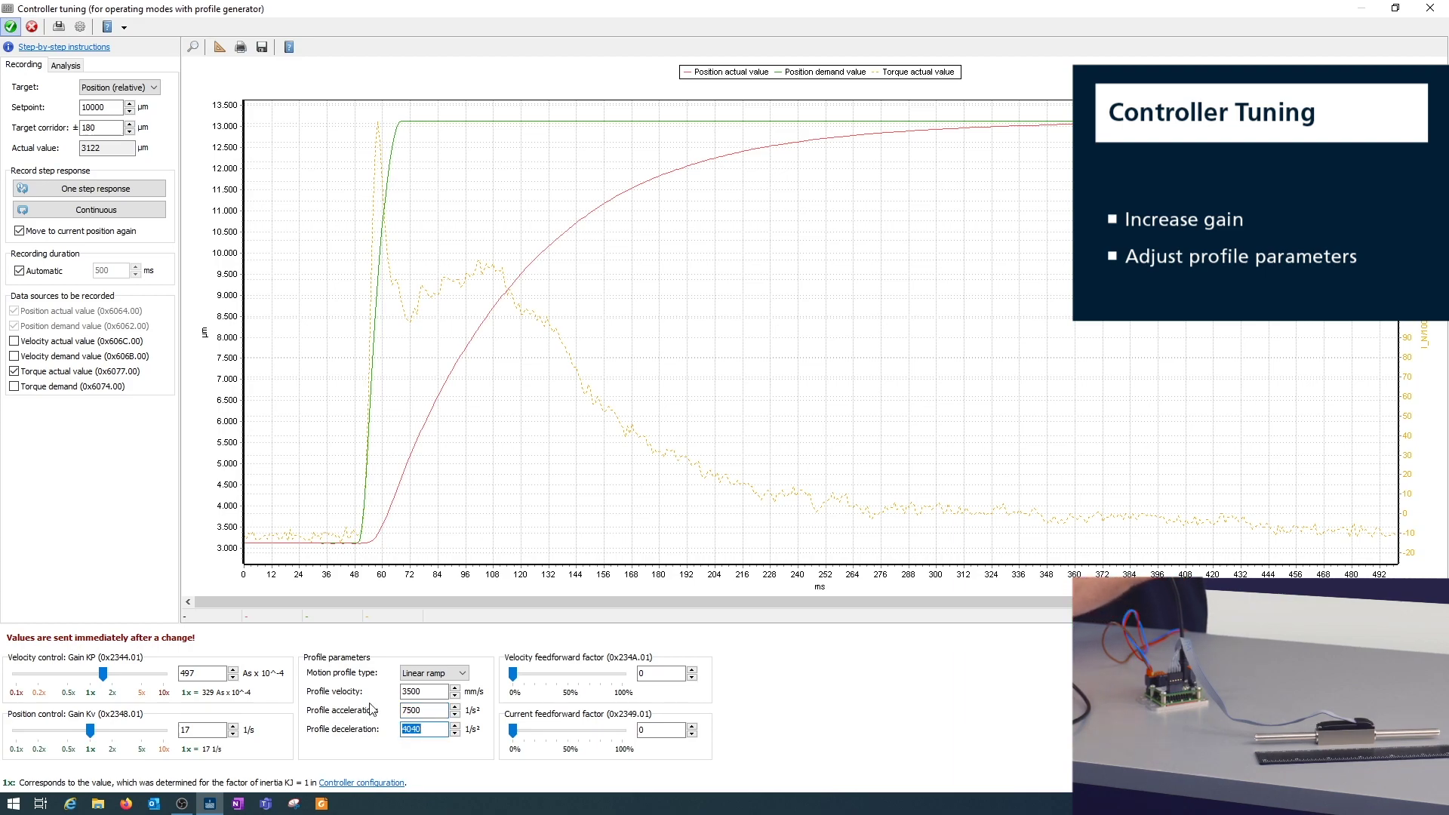
text(2500)
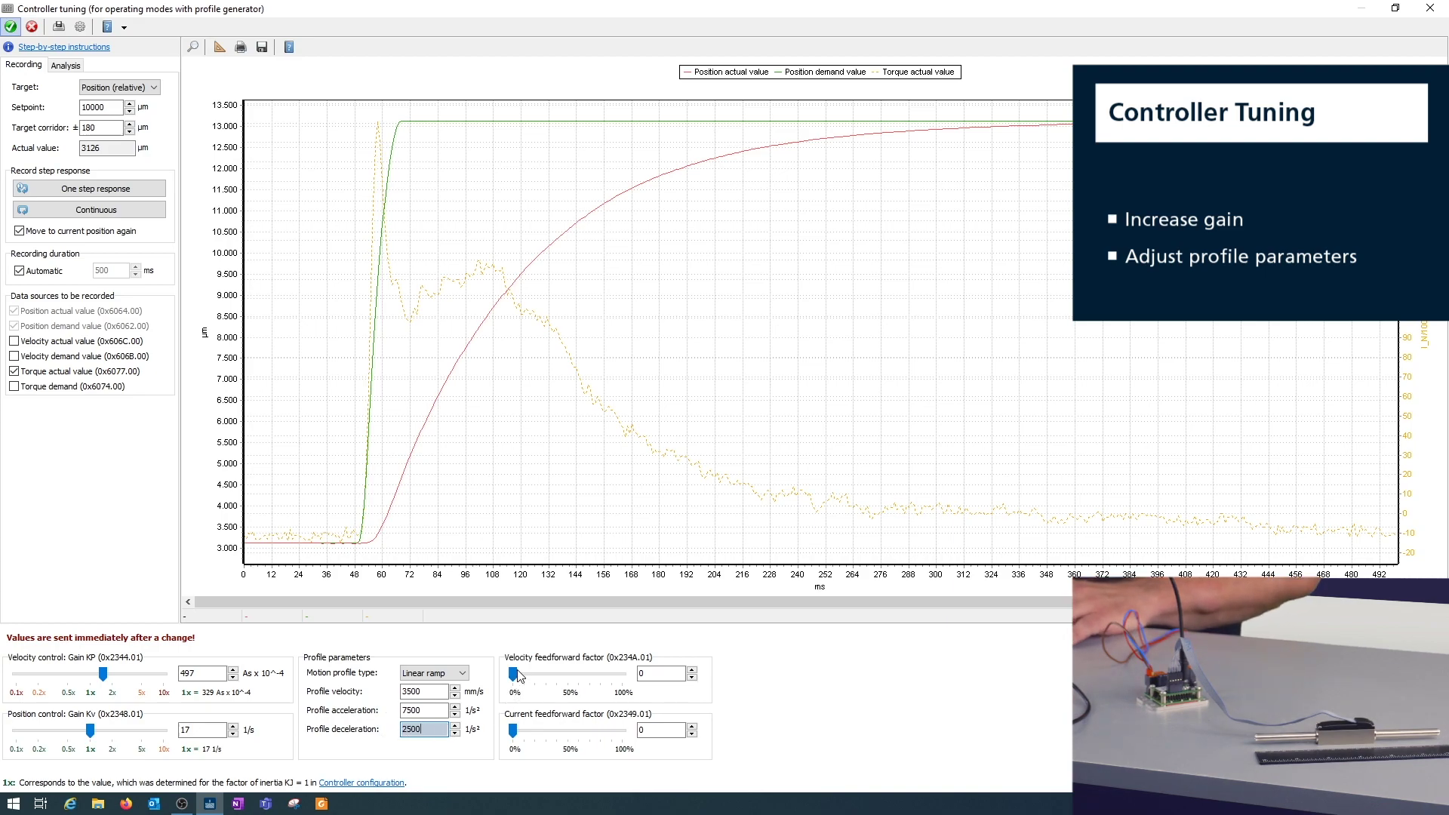
drag(513, 673, 631, 685)
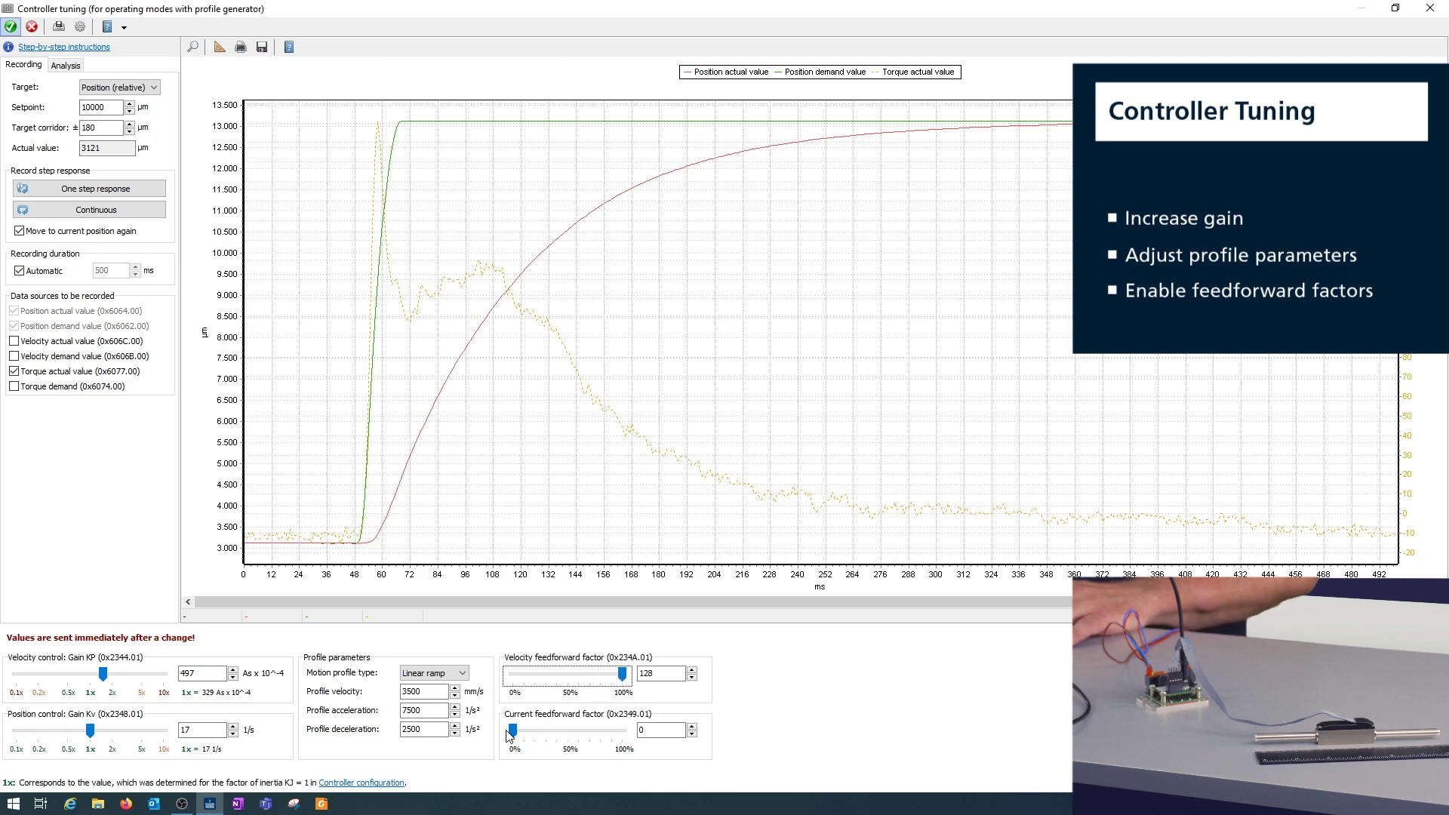
drag(513, 736, 623, 740)
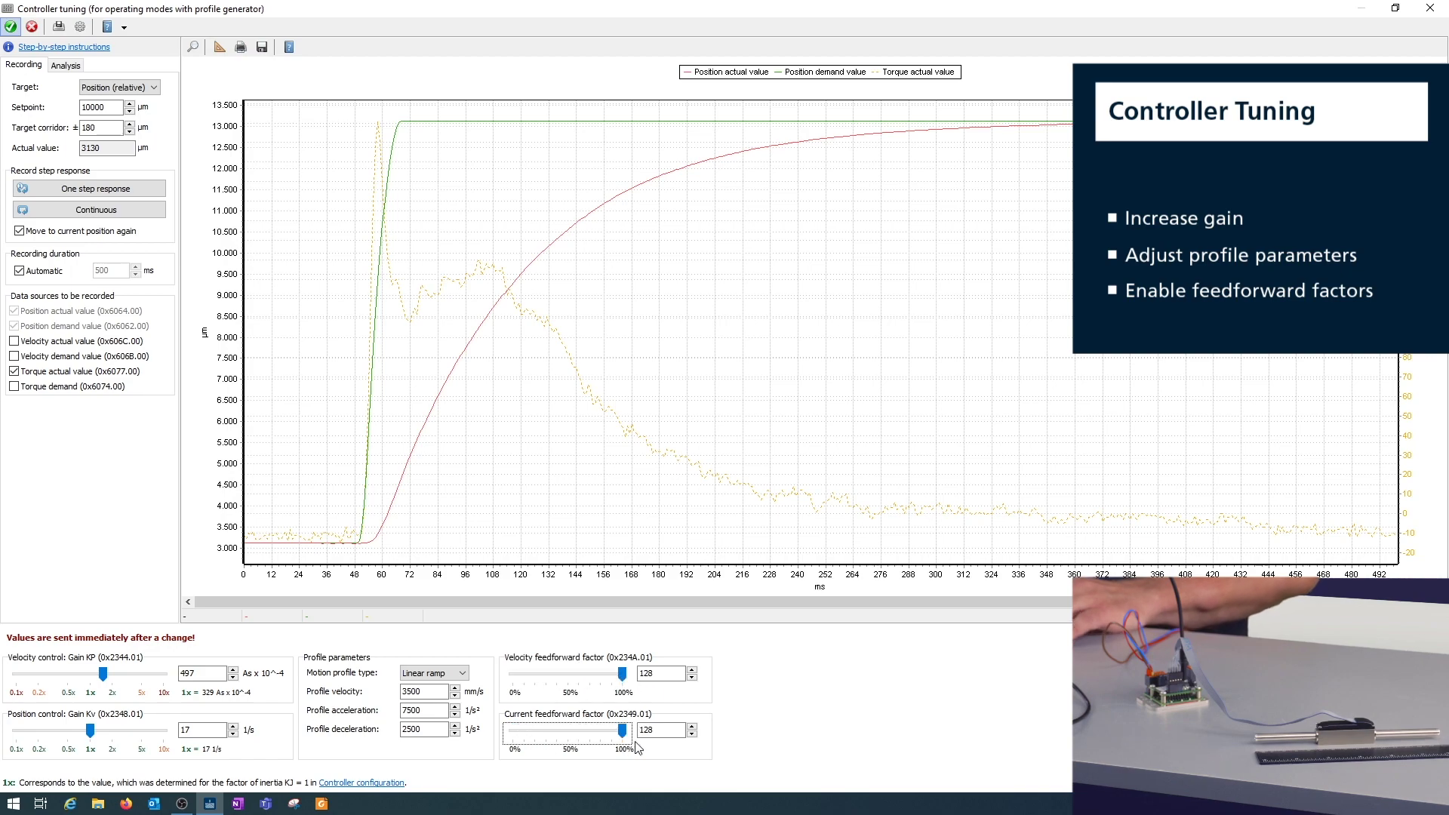
Record a new step response and check its analysis: 32 ms rise and settling, 11 µm overshoot
click(76, 189)
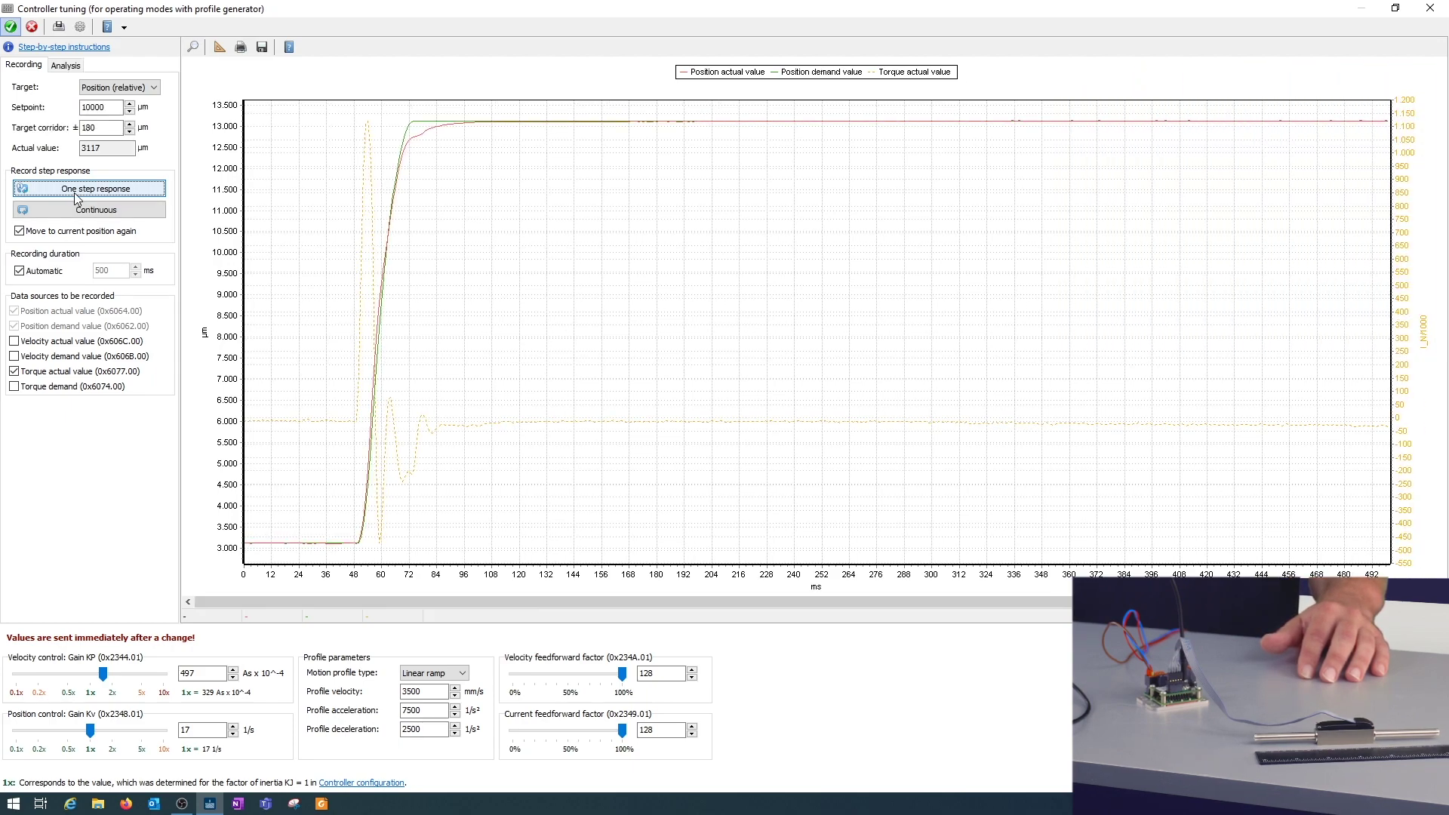
click(66, 66)
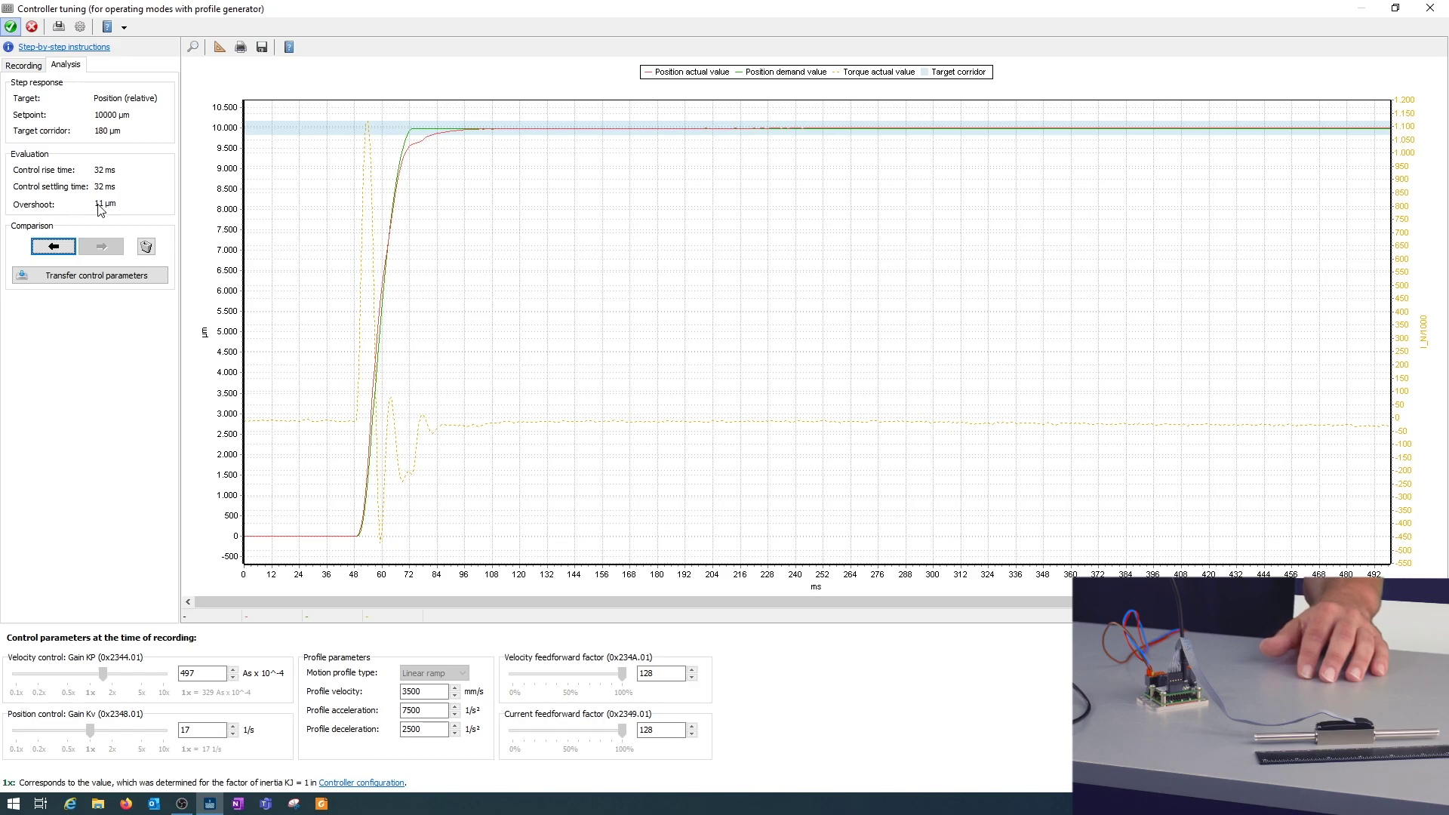
click(25, 67)
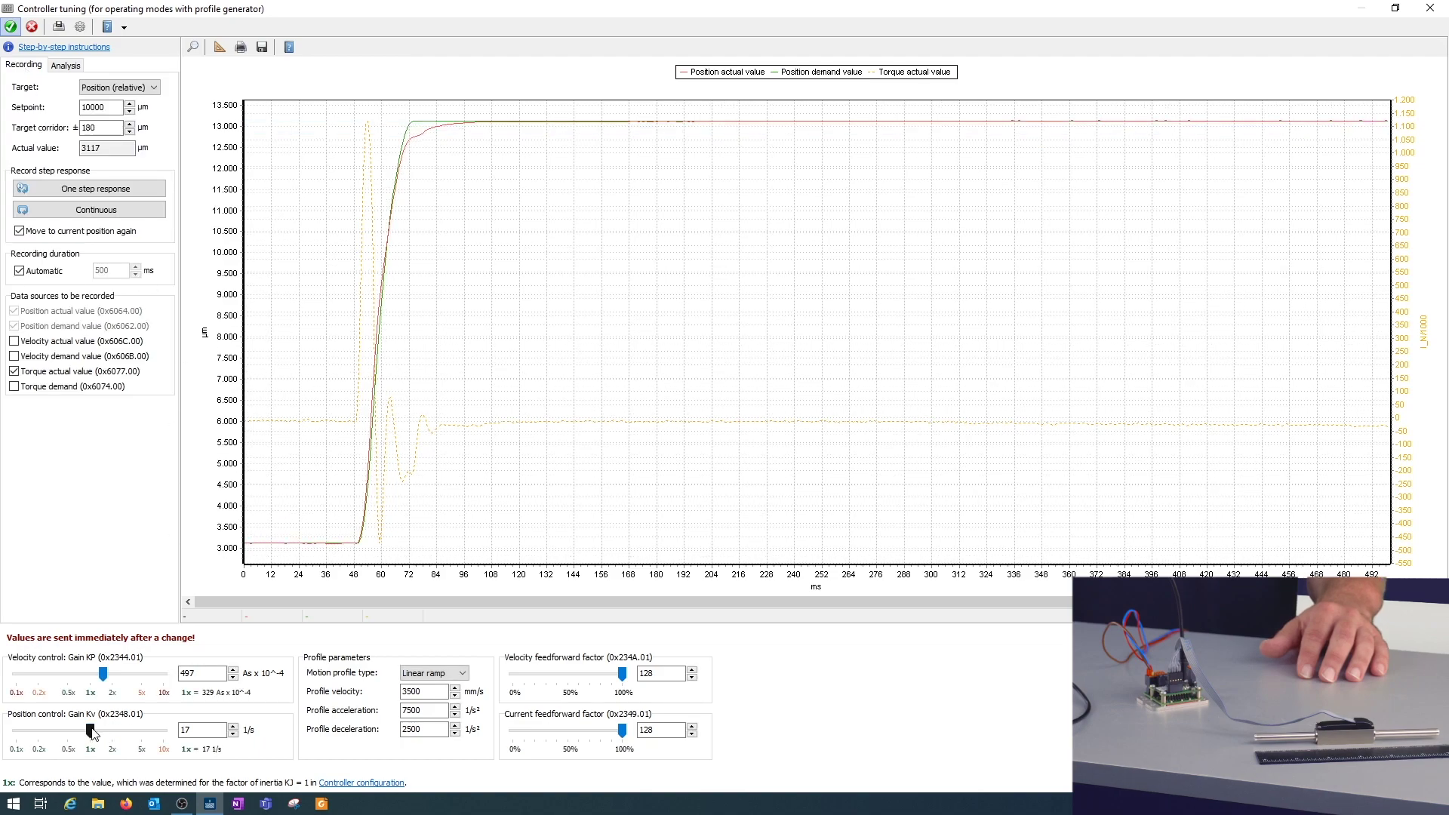
Increase the position control Gain Kv from 17 to 59
drag(94, 734, 127, 738)
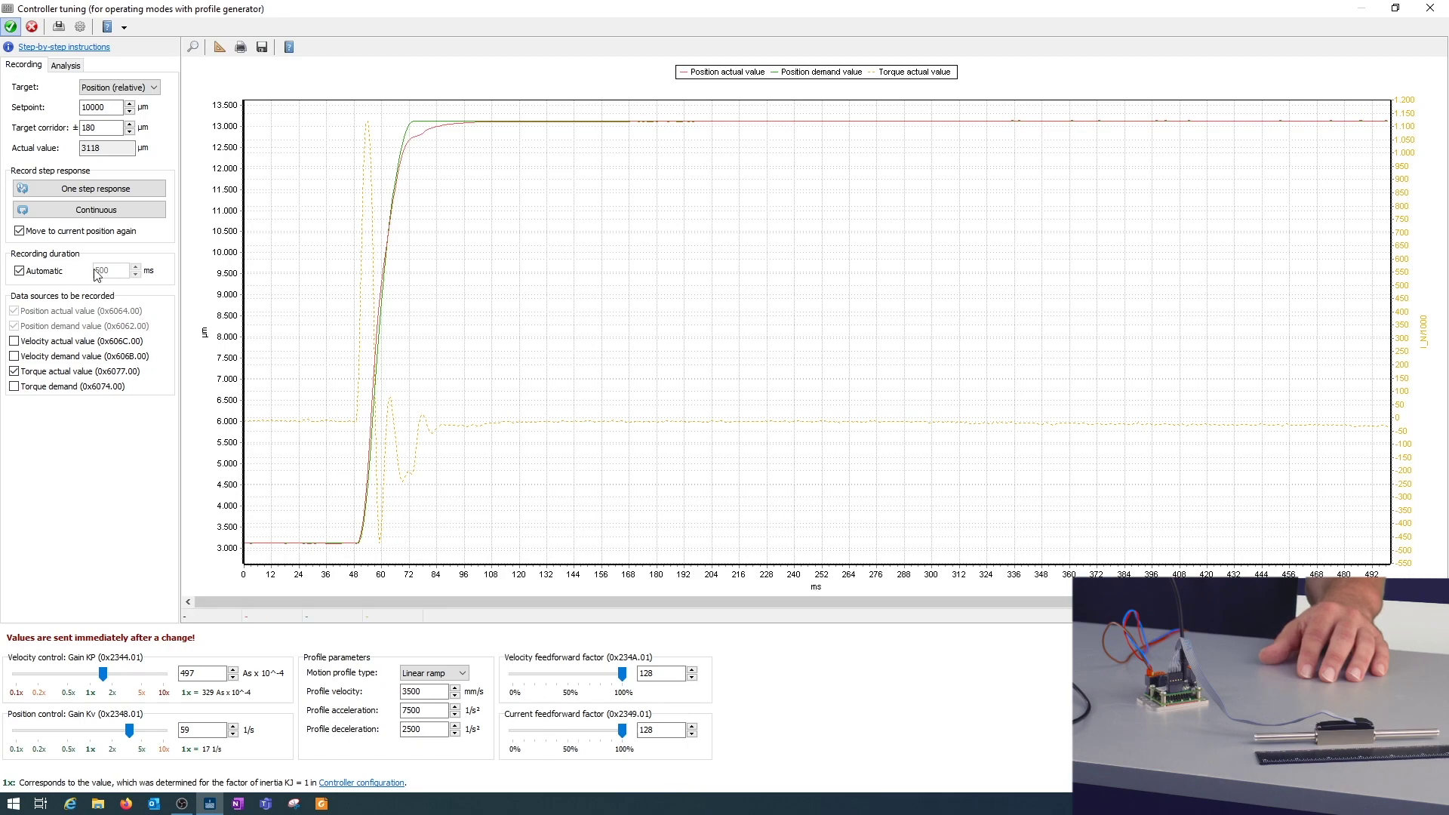
Record a new step response with Kv set to 59
click(95, 194)
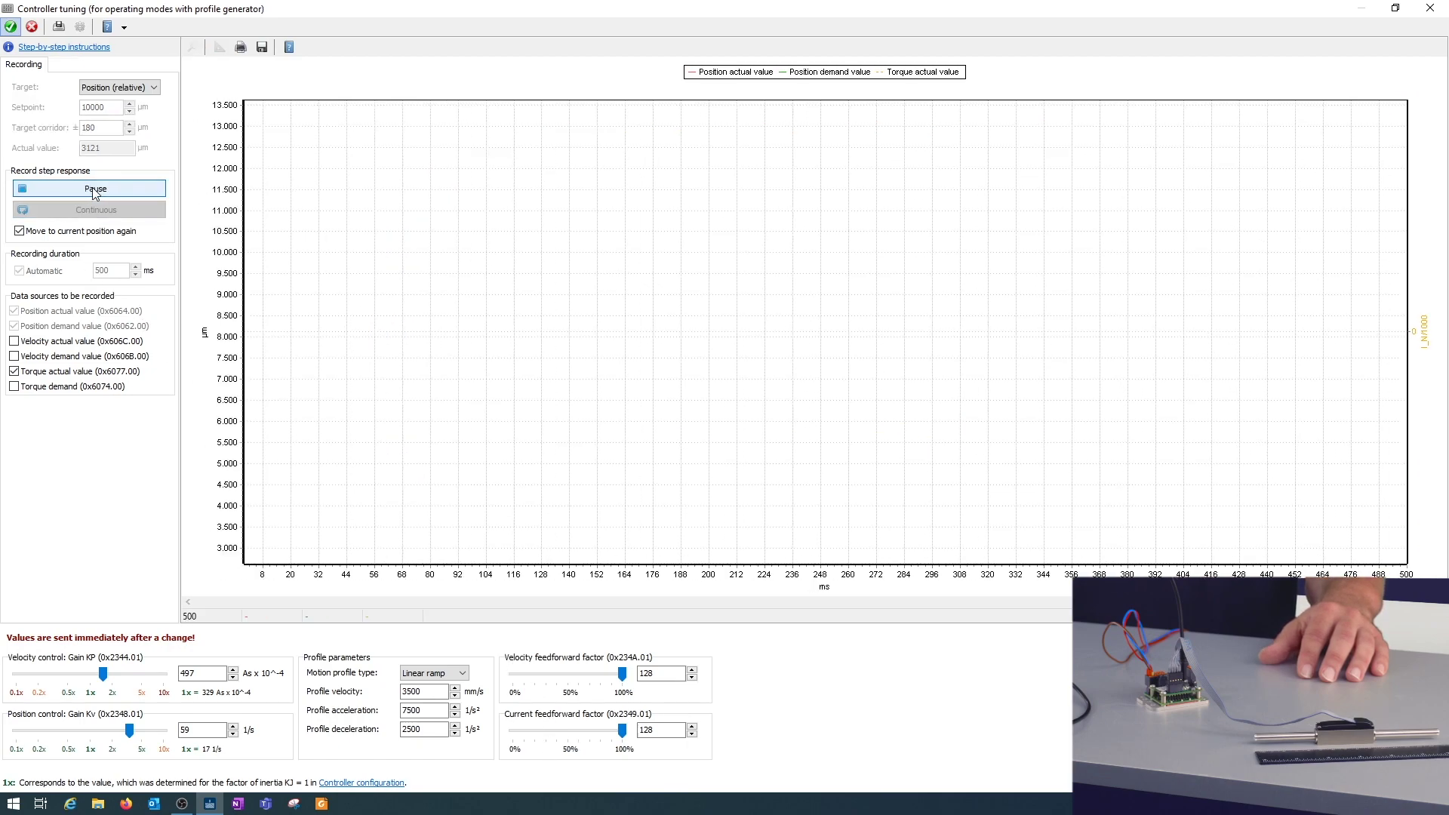